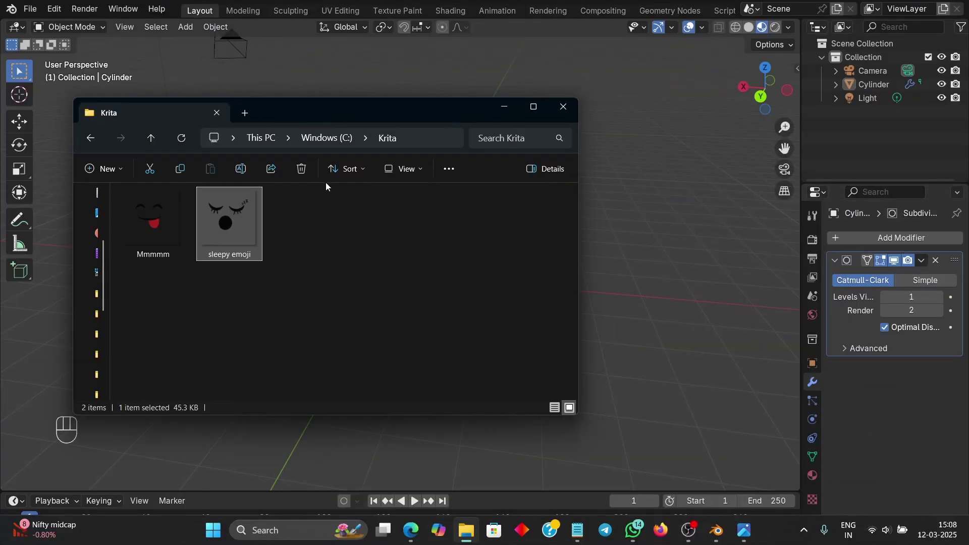
# Step: Open the sleepy emoji image from the Krita folder, examine the face artwork up close, and close it
pyautogui.click(383, 258)
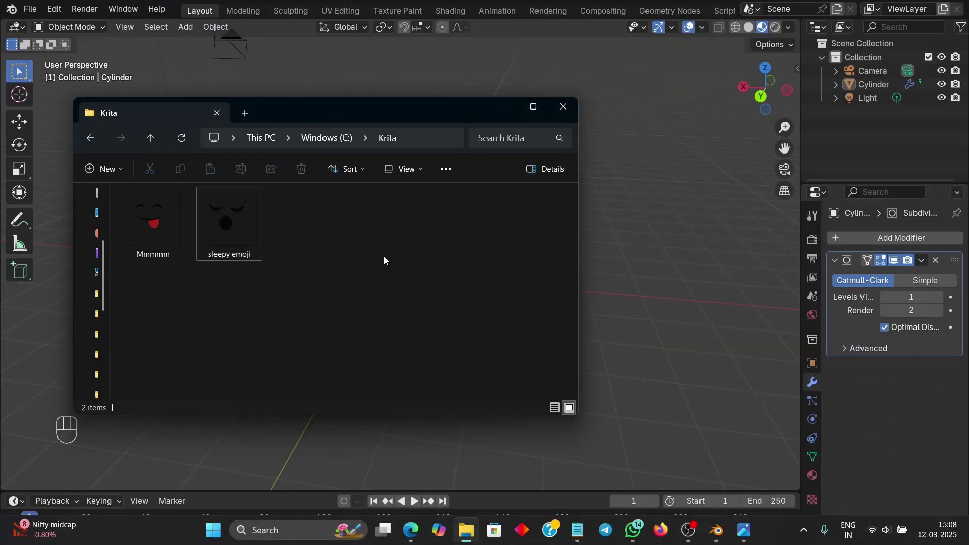
pyautogui.doubleClick(205, 231)
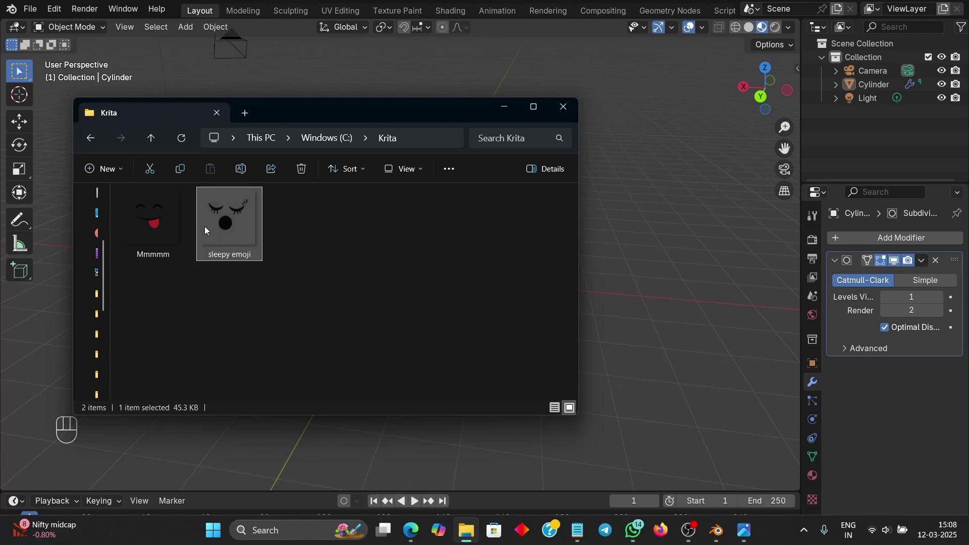
pyautogui.scroll(3, 554, 205)
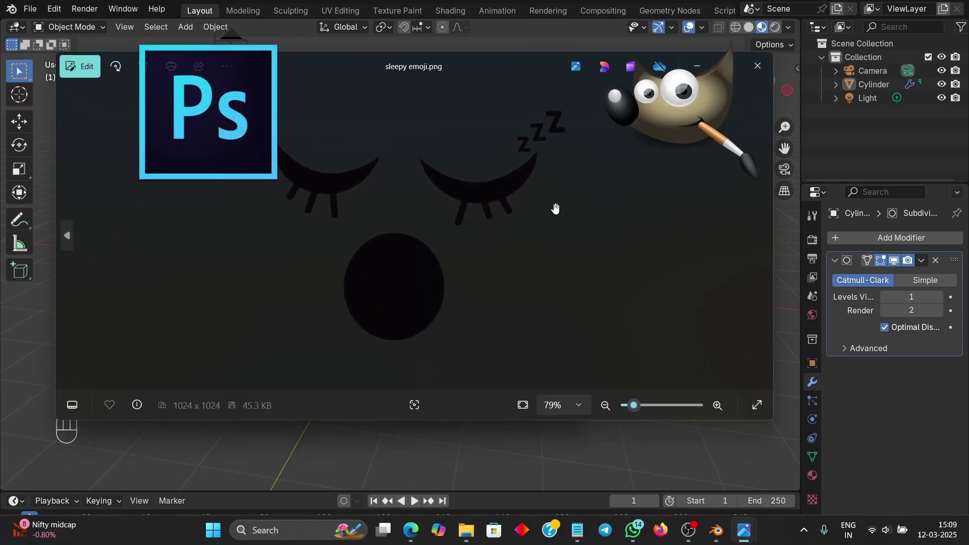
pyautogui.scroll(2, 554, 209)
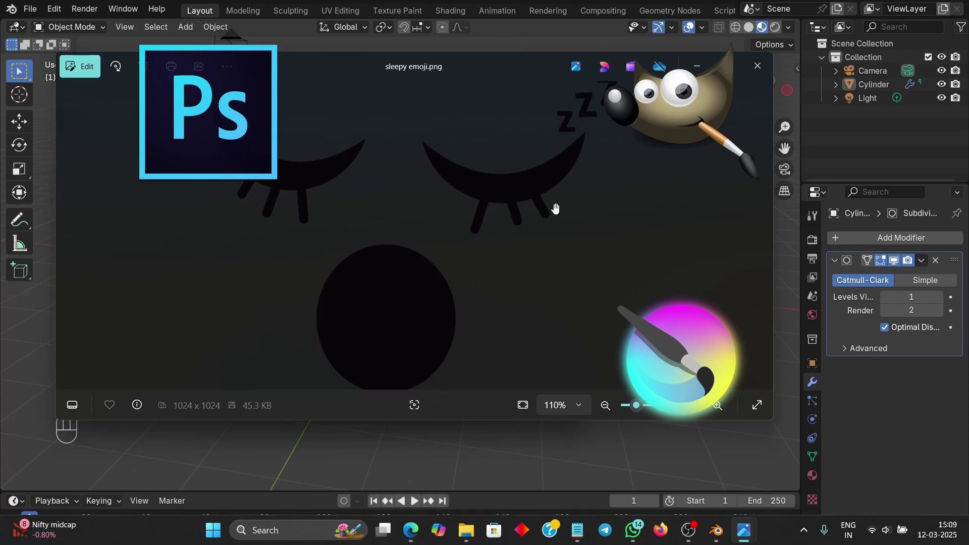
pyautogui.click(757, 65)
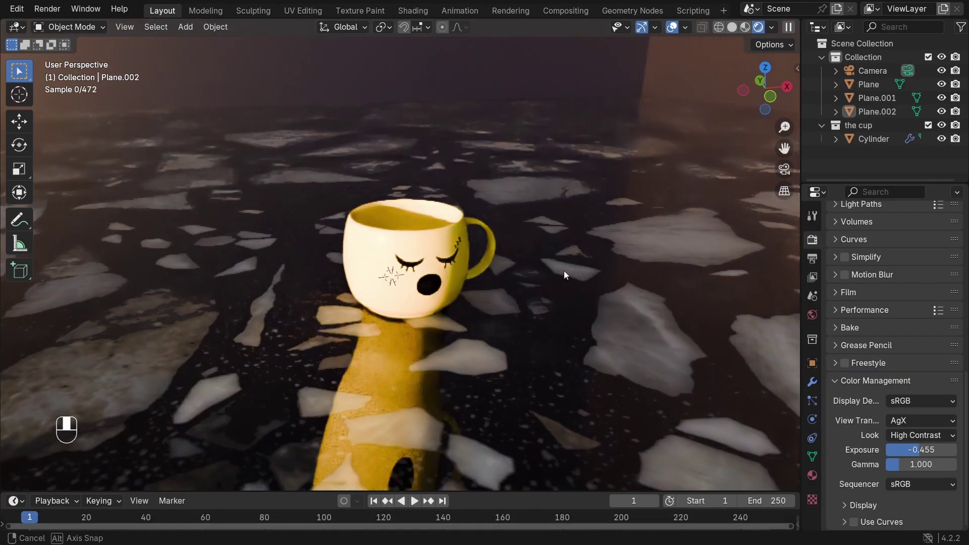
pyautogui.moveTo(564, 270); pyautogui.dragTo(510, 271, button='middle')
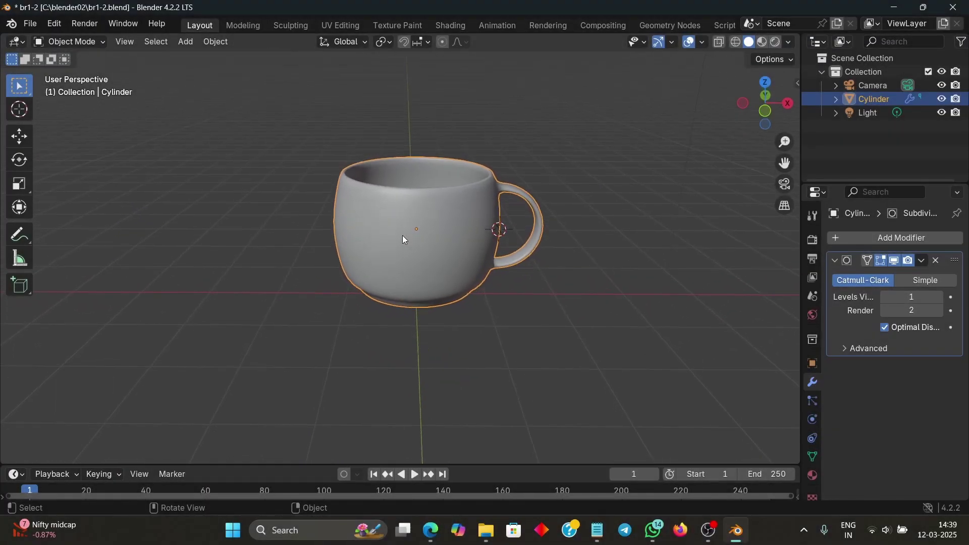
# Step: In Edit Mode, mark a seam along a rectangular edge outline on the mug's front side, running from below the rim to above the base
pyautogui.press('Tab')
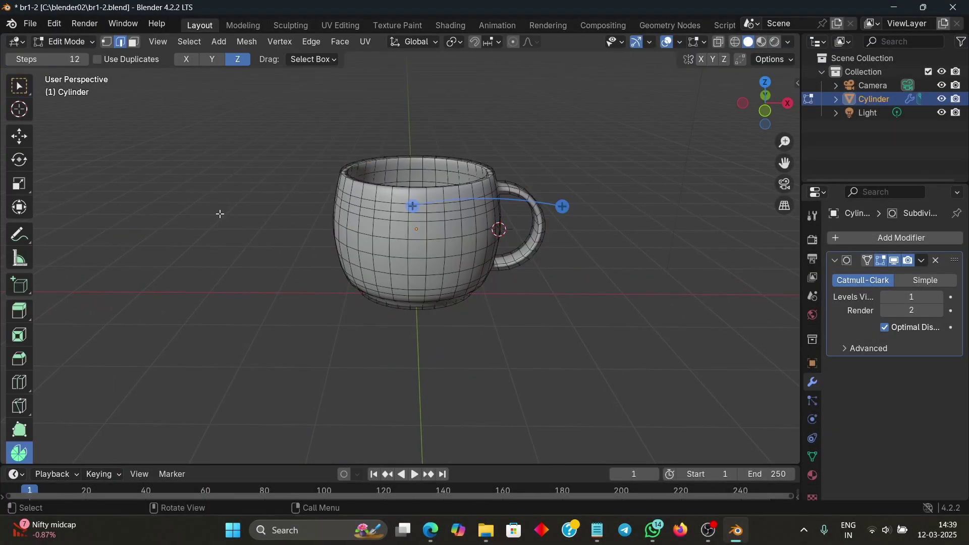
pyautogui.click(19, 86)
pyautogui.moveTo(474, 272); pyautogui.dragTo(475, 273, button='middle')
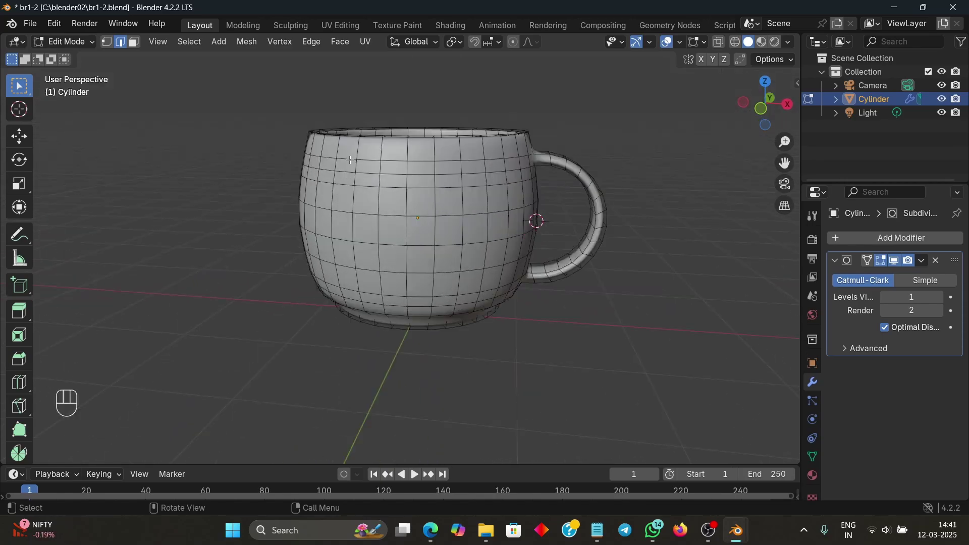
pyautogui.moveTo(349, 161); pyautogui.dragTo(350, 165, button='middle')
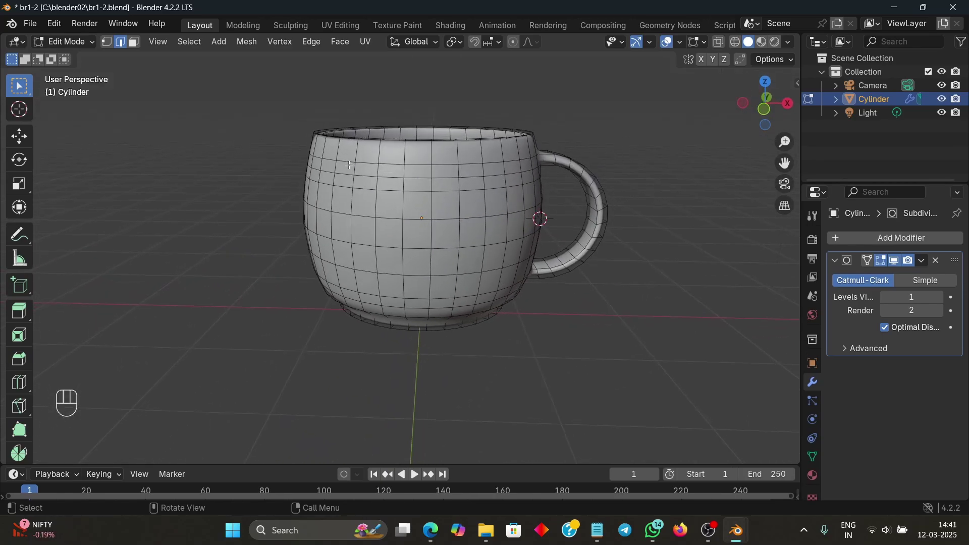
pyautogui.press('shift')
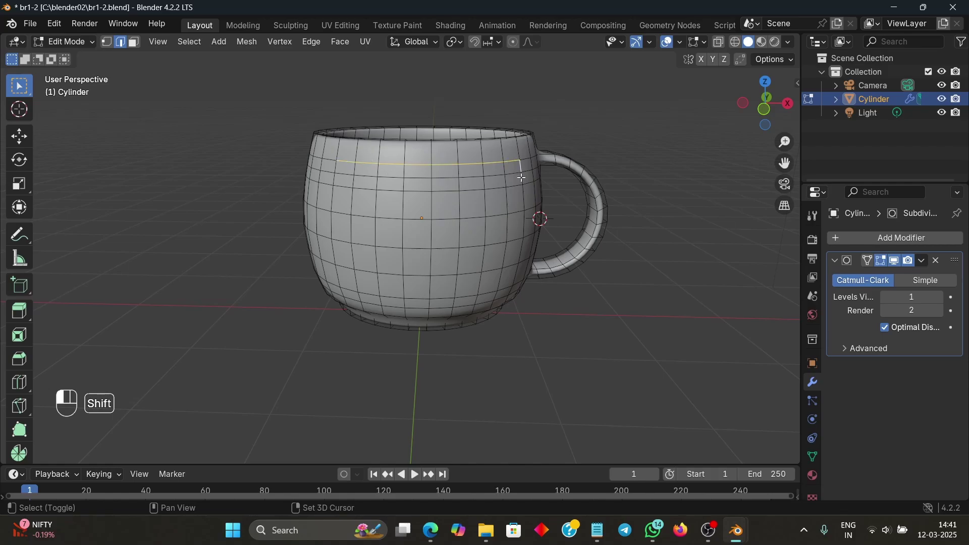
pyautogui.keyDown('ctrl'); pyautogui.keyDown('shift'); pyautogui.click(334, 211); pyautogui.keyUp('shift'); pyautogui.keyUp('ctrl')
pyautogui.moveTo(334, 164); pyautogui.dragTo(508, 223, button='middle')
pyautogui.press('ctrl')
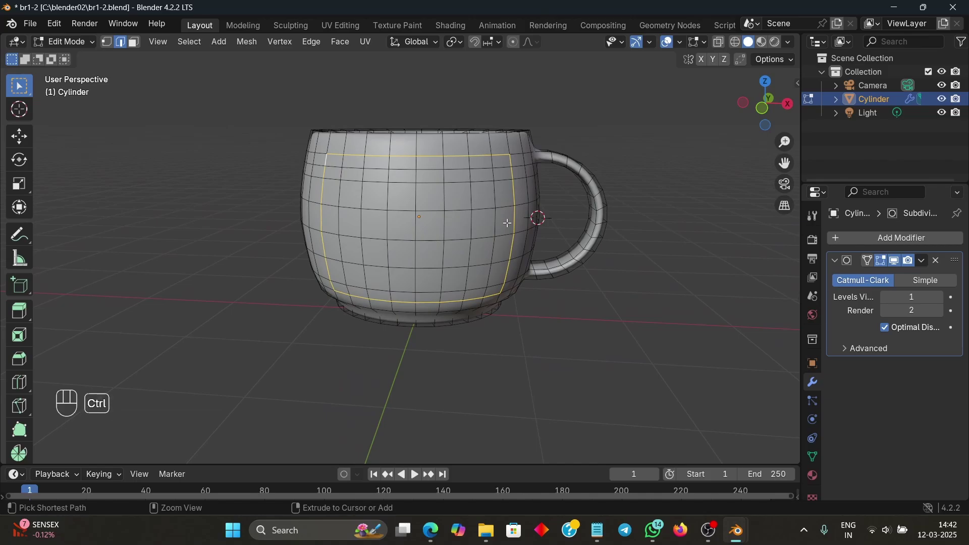
pyautogui.hotkey('ctrl', 'e')
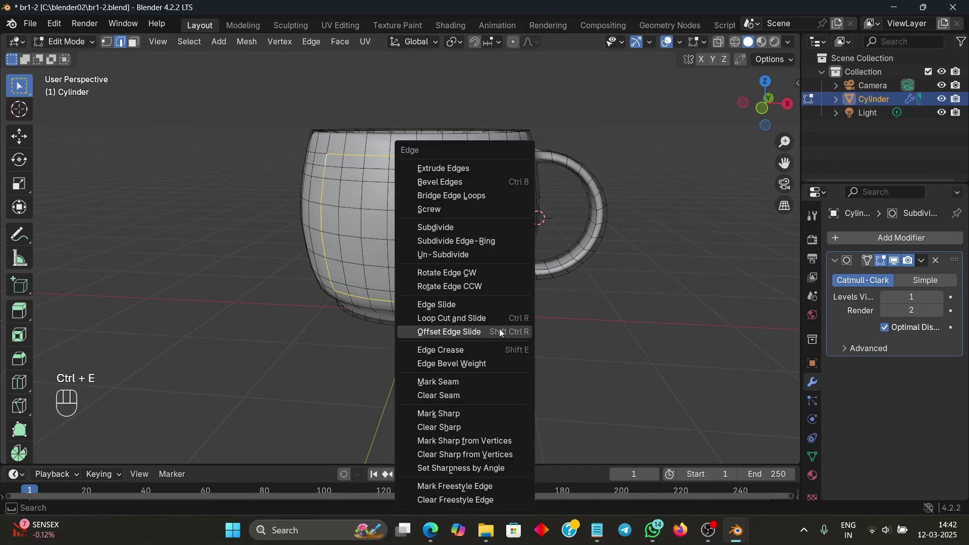
pyautogui.click(500, 383)
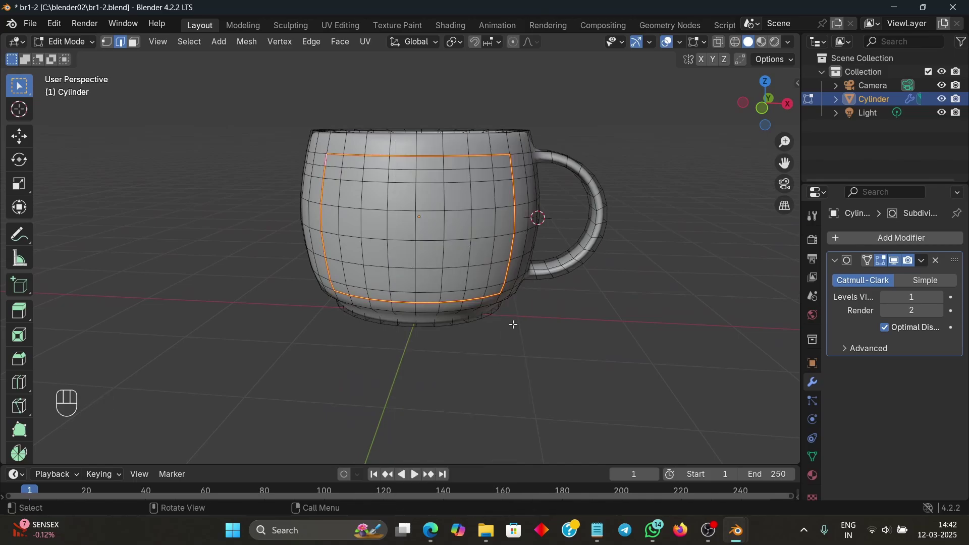
# Step: Mark a matching rectangular edge outline as a seam on the opposite side of the mug
pyautogui.moveTo(514, 325); pyautogui.dragTo(297, 151, button='middle')
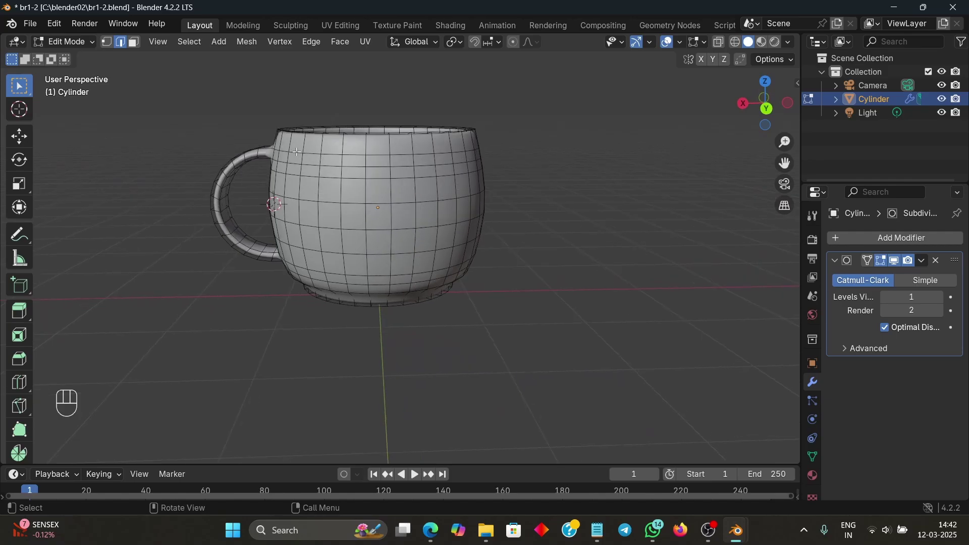
pyautogui.keyDown('shift'); pyautogui.click(298, 152); pyautogui.keyUp('shift')
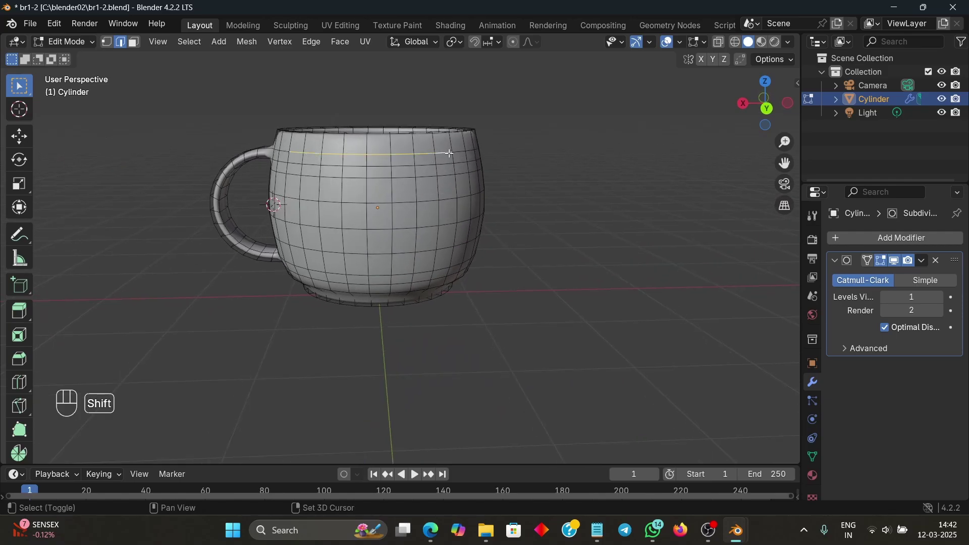
pyautogui.moveTo(456, 179)
pyautogui.mouseDown(button='middle')
pyautogui.moveTo(631, 192)
pyautogui.moveTo(463, 196)
pyautogui.mouseUp(button='middle')
pyautogui.keyDown('shift'); pyautogui.click(459, 233); pyautogui.keyUp('shift')
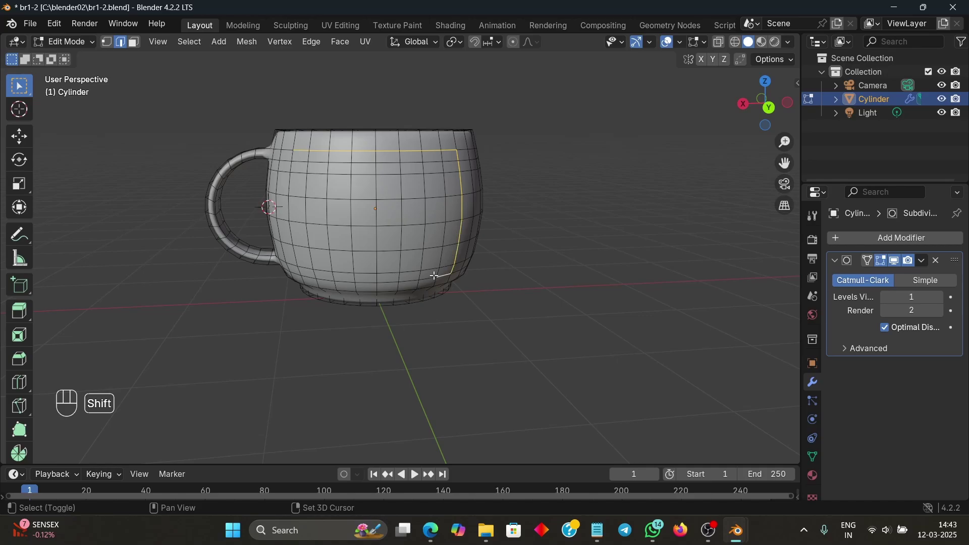
pyautogui.keyDown('shift'); pyautogui.click(299, 273); pyautogui.keyUp('shift')
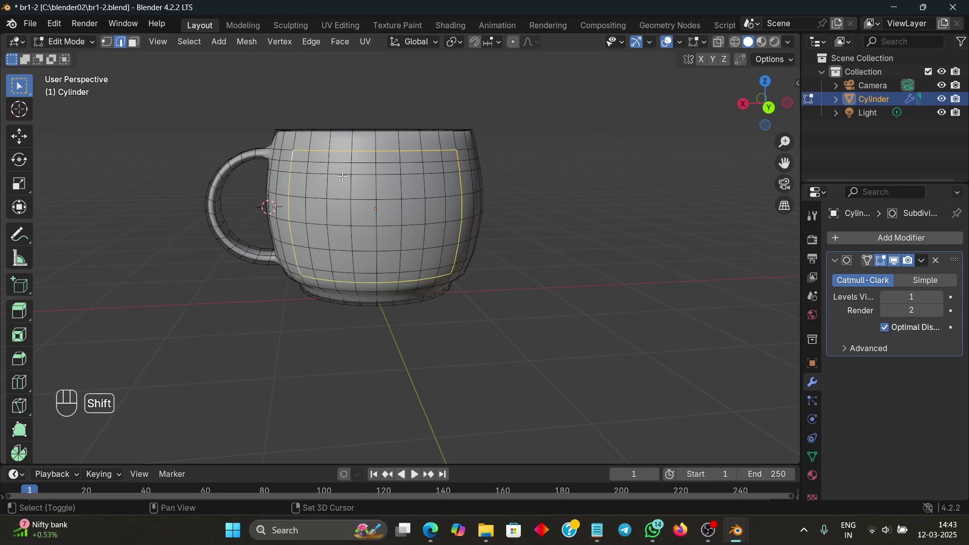
pyautogui.hotkey('ctrl', 'e')
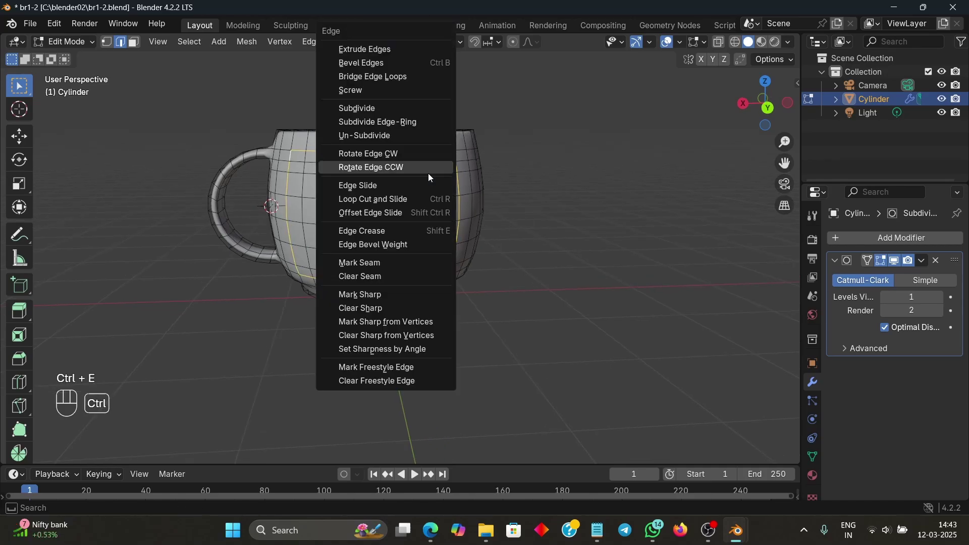
pyautogui.click(444, 263)
# Step: Switch to the UV Editing workspace and display the mug in Material Preview shading
pyautogui.moveTo(582, 244); pyautogui.dragTo(332, 49, button='middle')
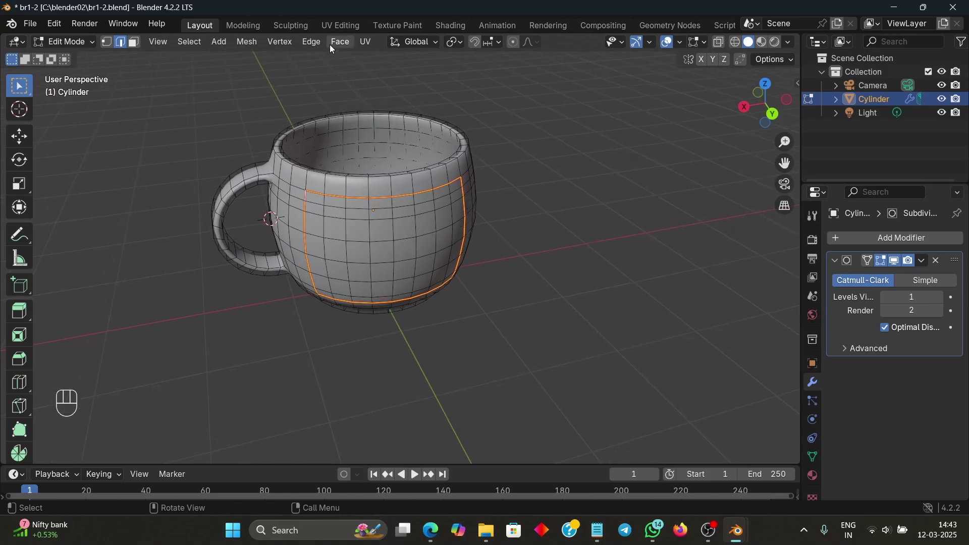
pyautogui.click(336, 25)
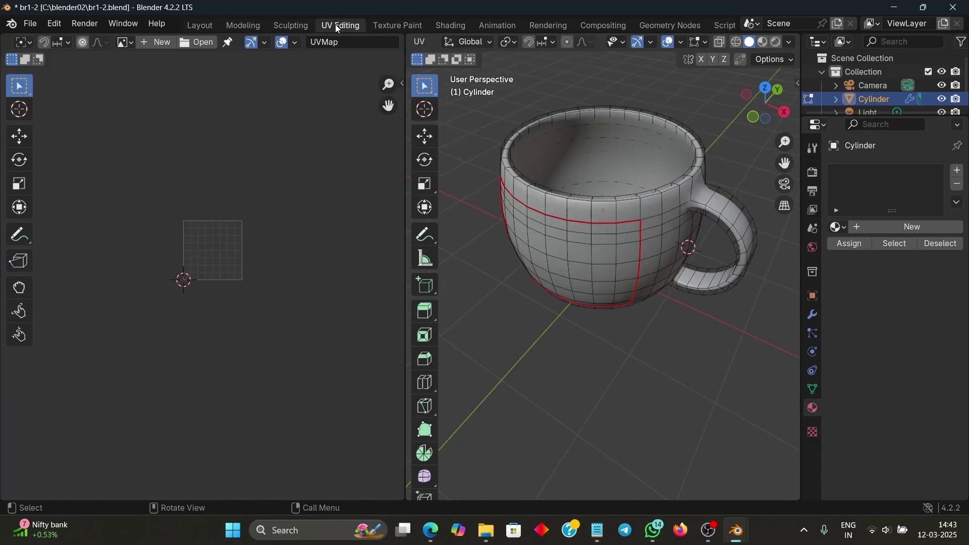
pyautogui.moveTo(504, 152); pyautogui.dragTo(728, 57, button='middle')
pyautogui.click(761, 46)
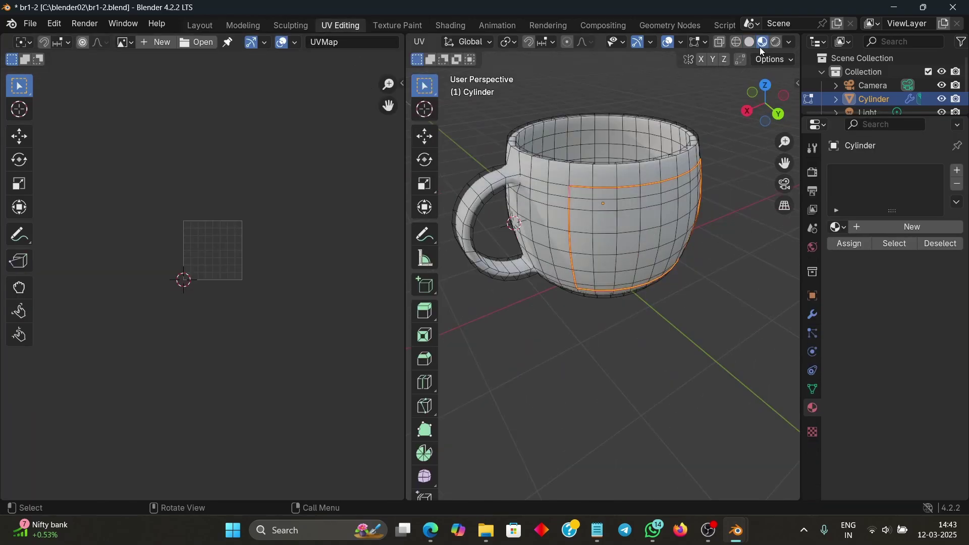
pyautogui.moveTo(653, 206)
pyautogui.mouseDown(button='middle')
pyautogui.moveTo(731, 205)
pyautogui.moveTo(653, 207)
pyautogui.mouseUp(button='middle')
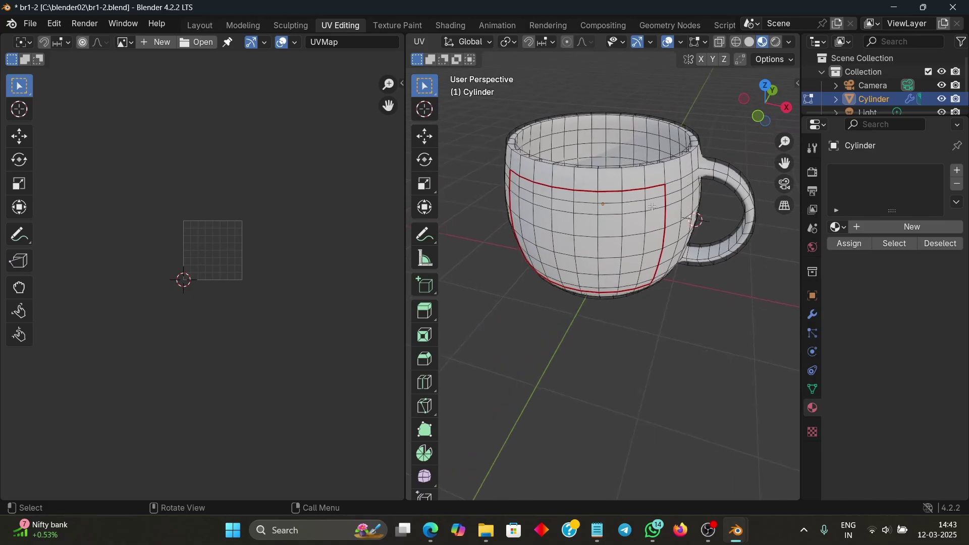
# Step: Load sleepy emoji.png from the Krita folder into the UV editor
pyautogui.scroll(4, 244, 207)
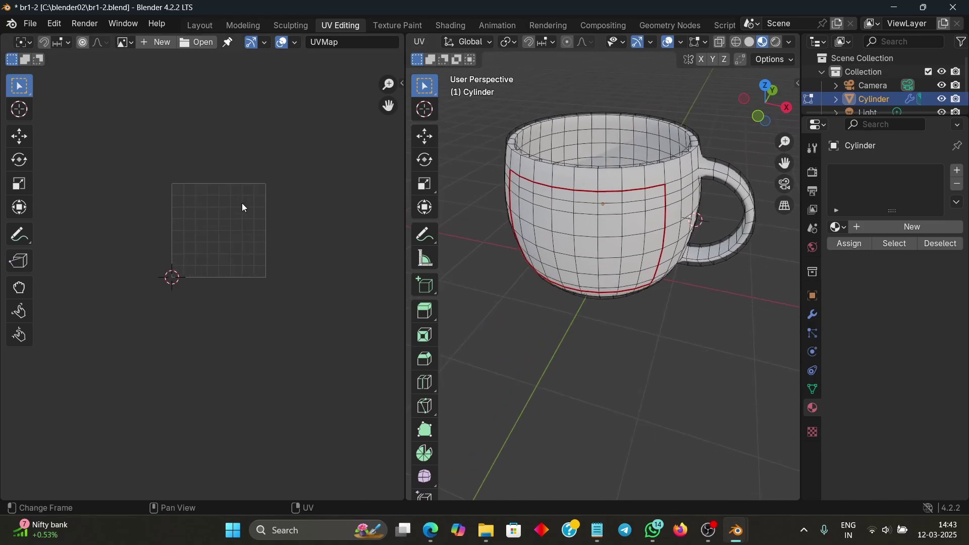
pyautogui.click(201, 43)
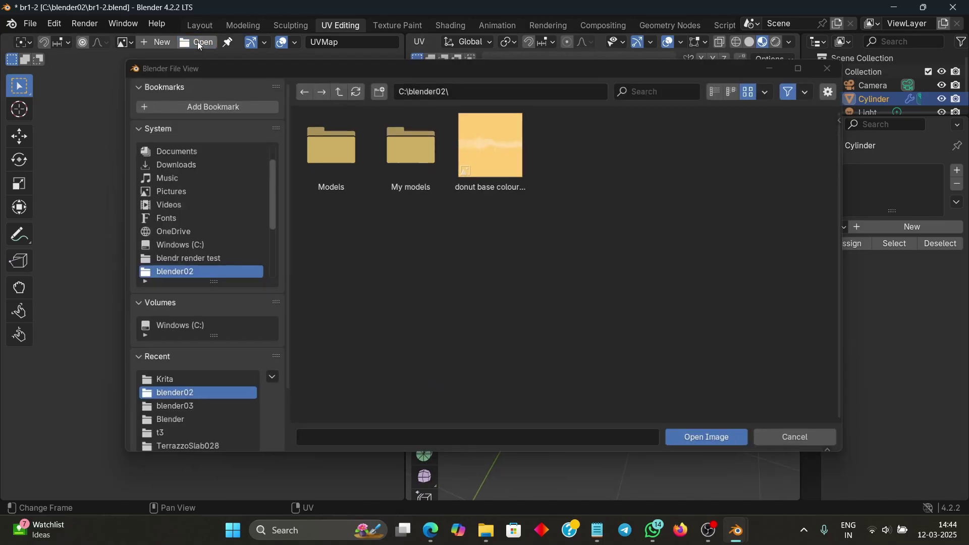
pyautogui.click(187, 383)
pyautogui.click(427, 170)
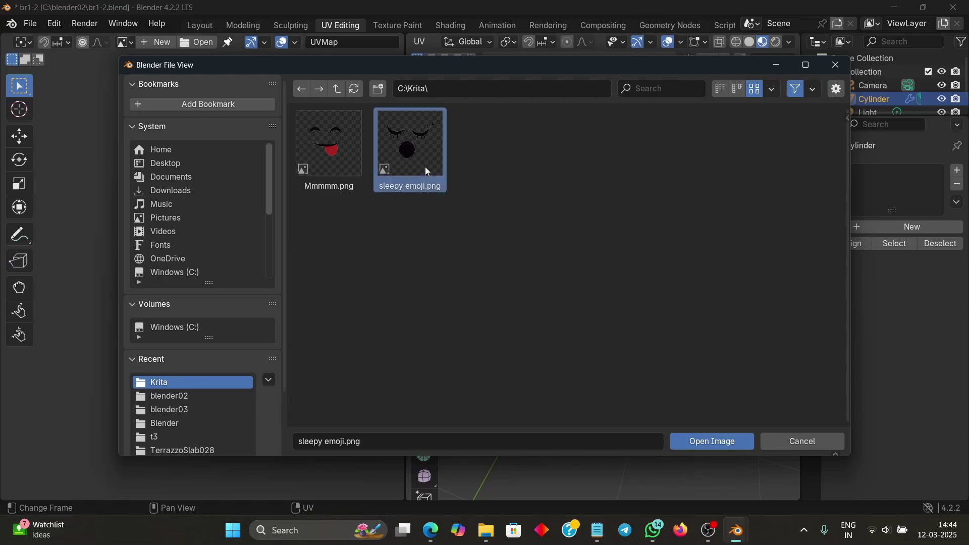
pyautogui.click(715, 445)
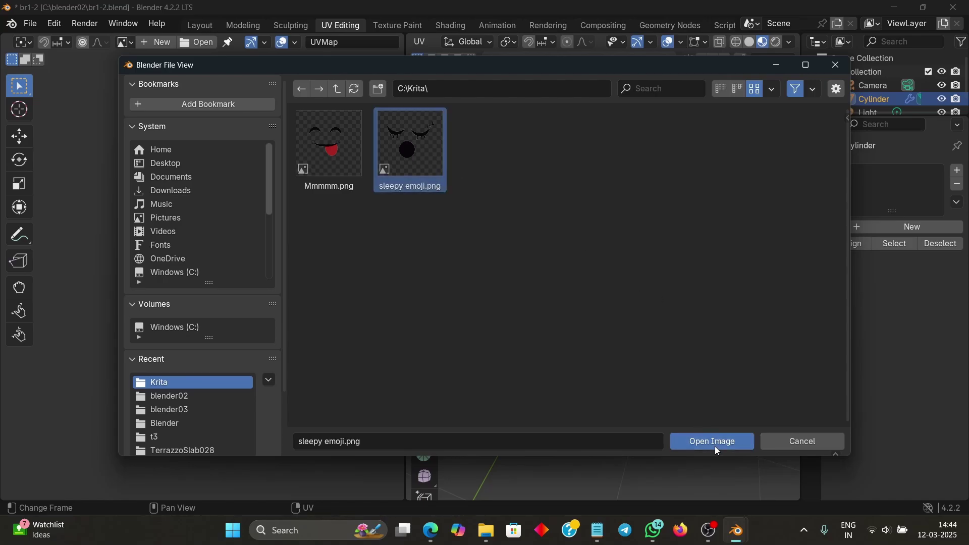
pyautogui.scroll(-6, 178, 220)
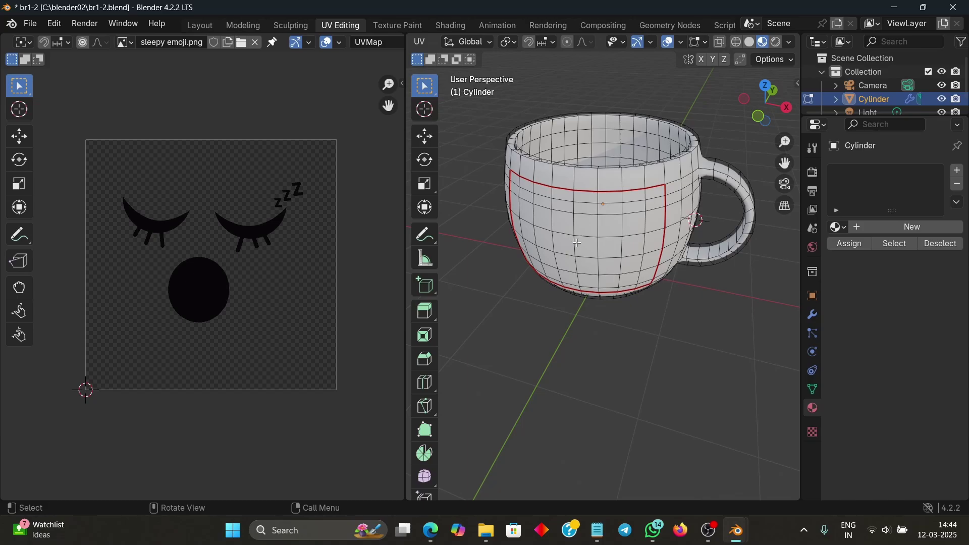
# Step: Select the mug's entire mesh and add a new material with sleepy emoji.png as the Base Color image texture
pyautogui.press('a')
pyautogui.moveTo(578, 242); pyautogui.dragTo(584, 212, button='middle')
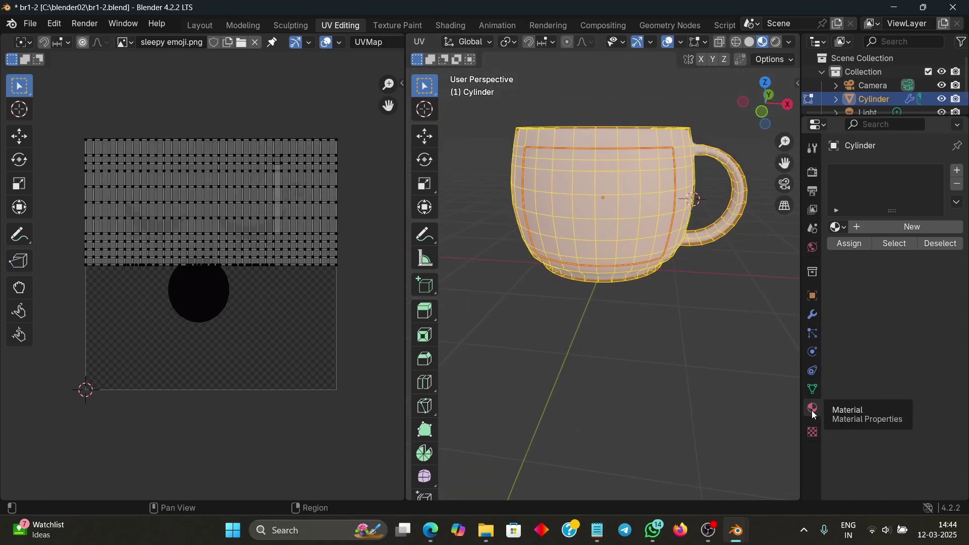
pyautogui.click(898, 229)
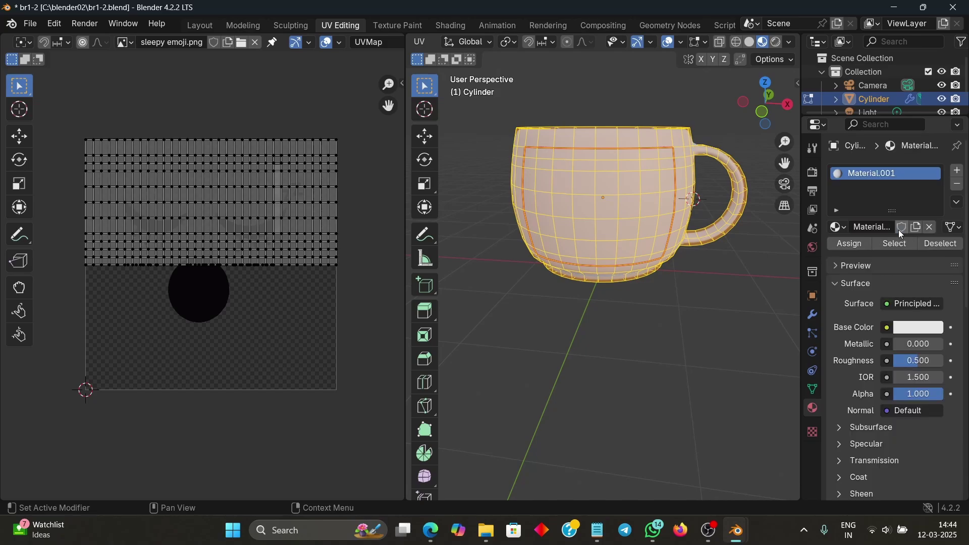
pyautogui.click(887, 328)
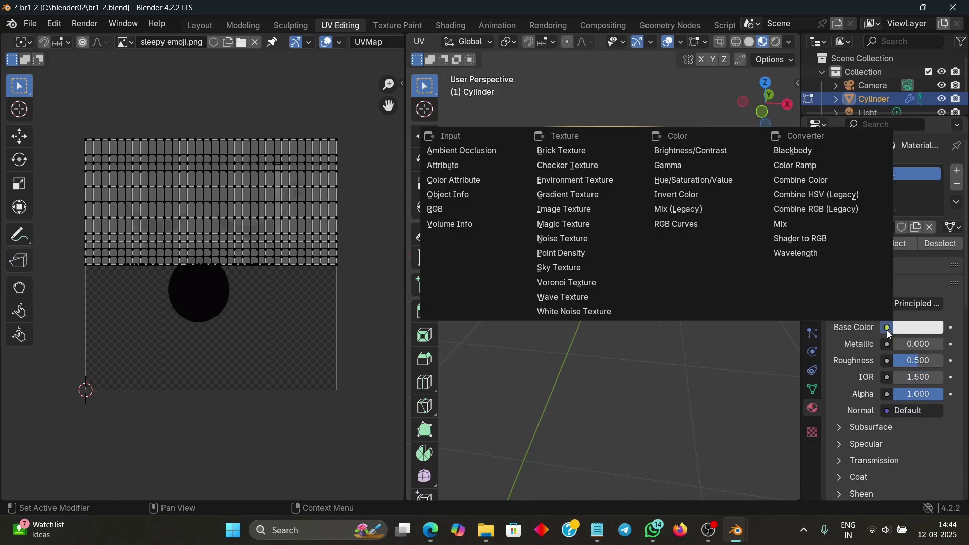
pyautogui.click(582, 212)
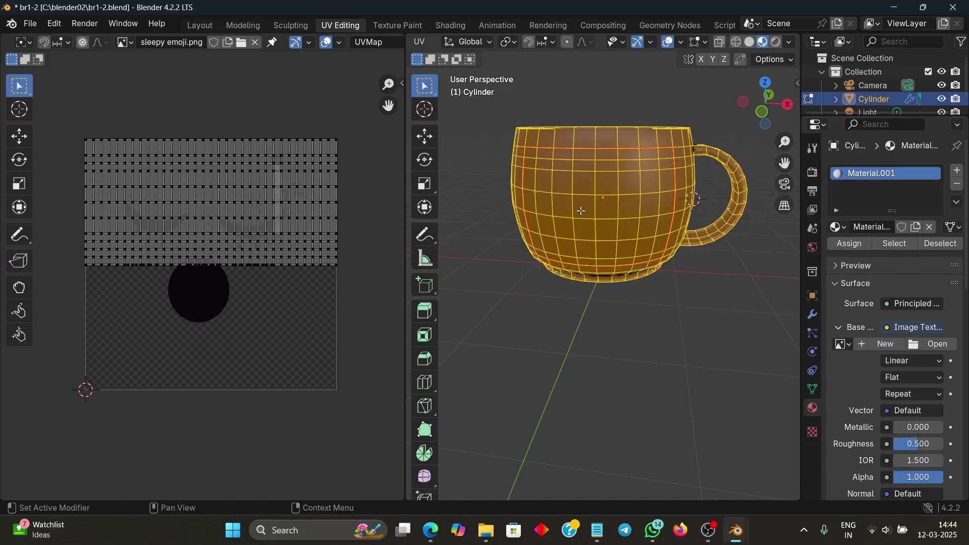
pyautogui.click(844, 345)
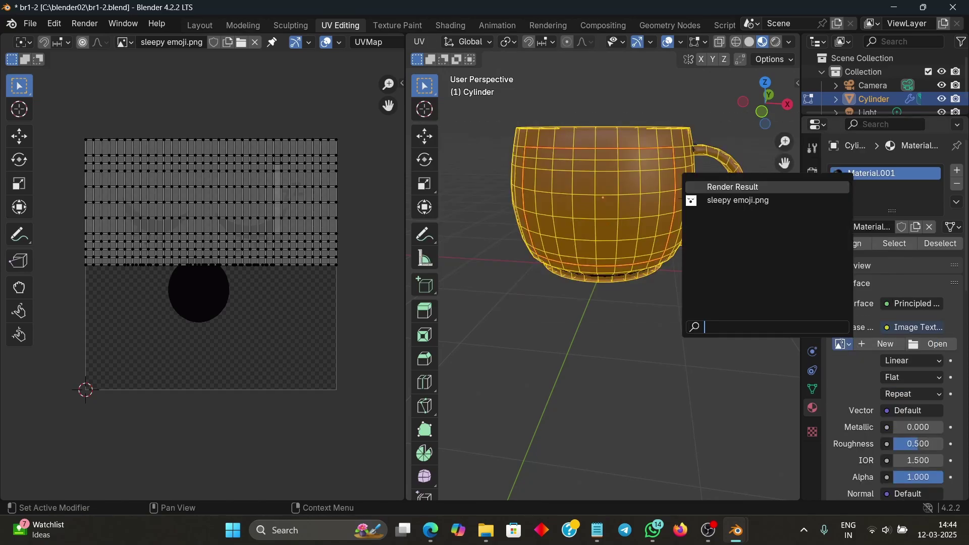
pyautogui.click(762, 202)
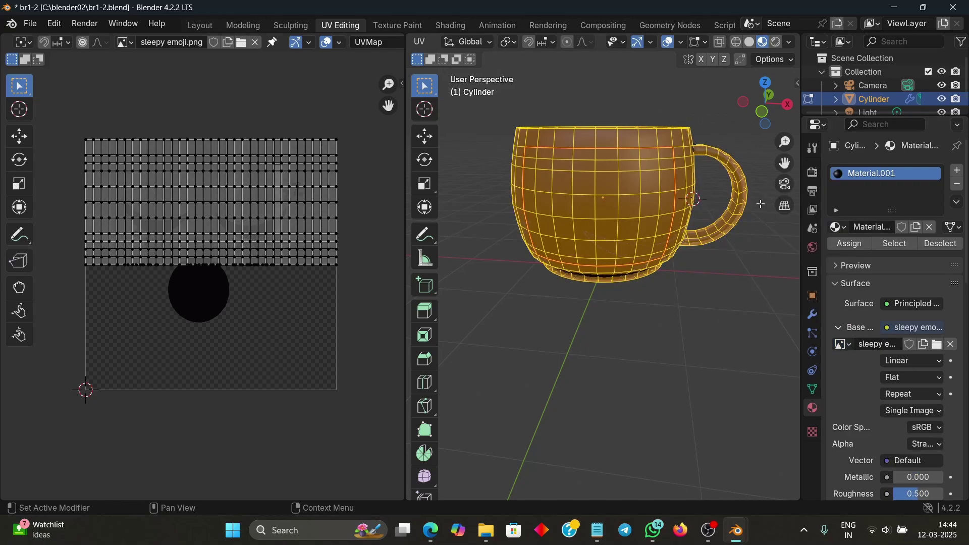
# Step: Unwrap the mug's whole mesh along its marked seams
pyautogui.moveTo(713, 250); pyautogui.dragTo(685, 253, button='middle')
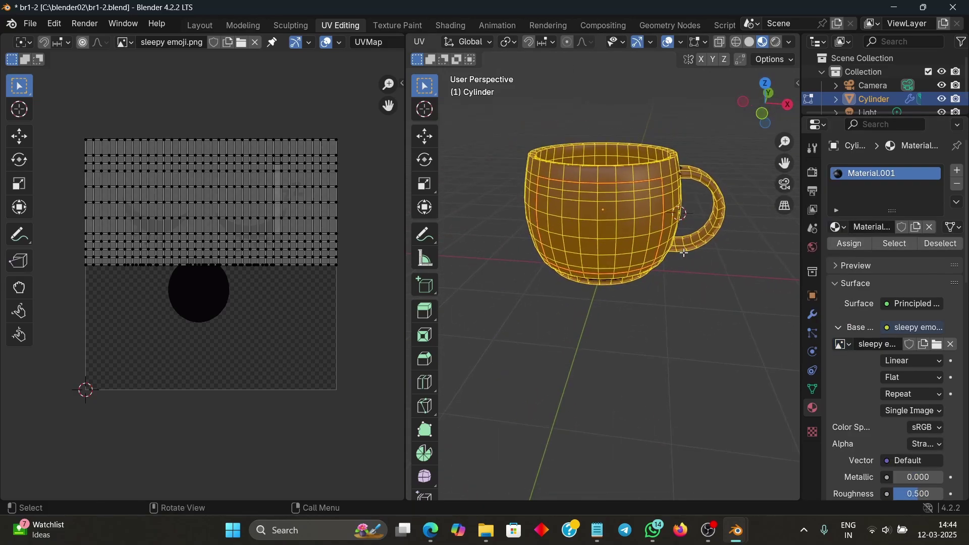
pyautogui.press('u')
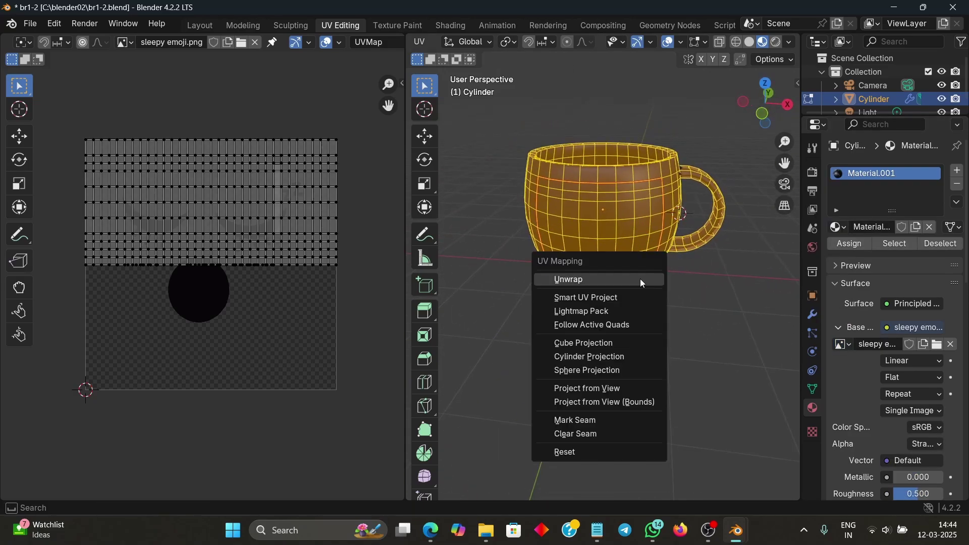
pyautogui.click(640, 279)
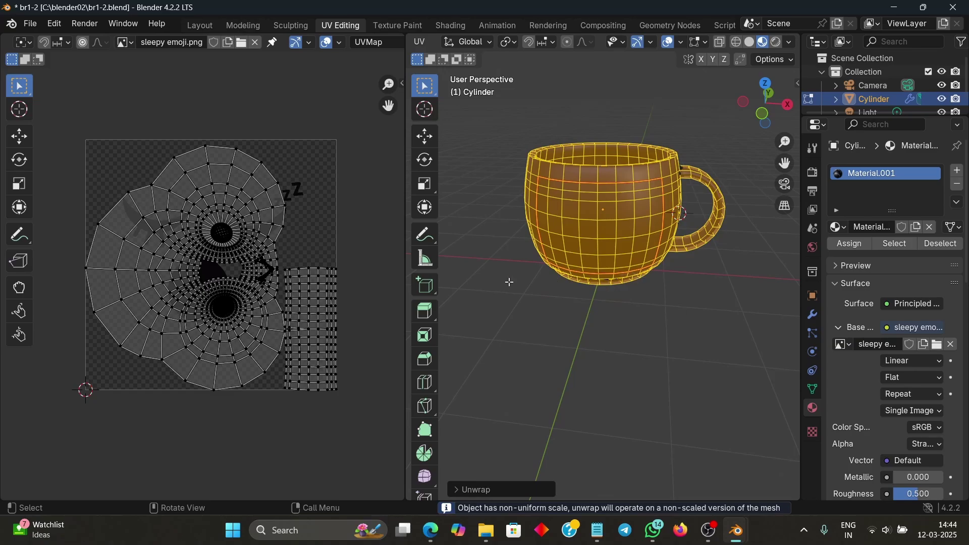
# Step: Select the large round UV island, shrink it and move it to the empty lower-left corner of the face image
pyautogui.click(279, 220)
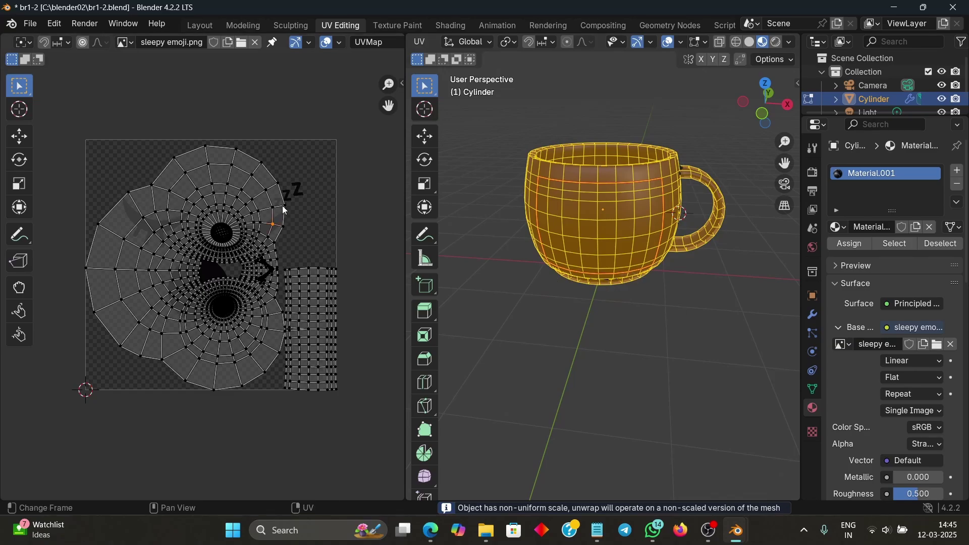
pyautogui.press('l')
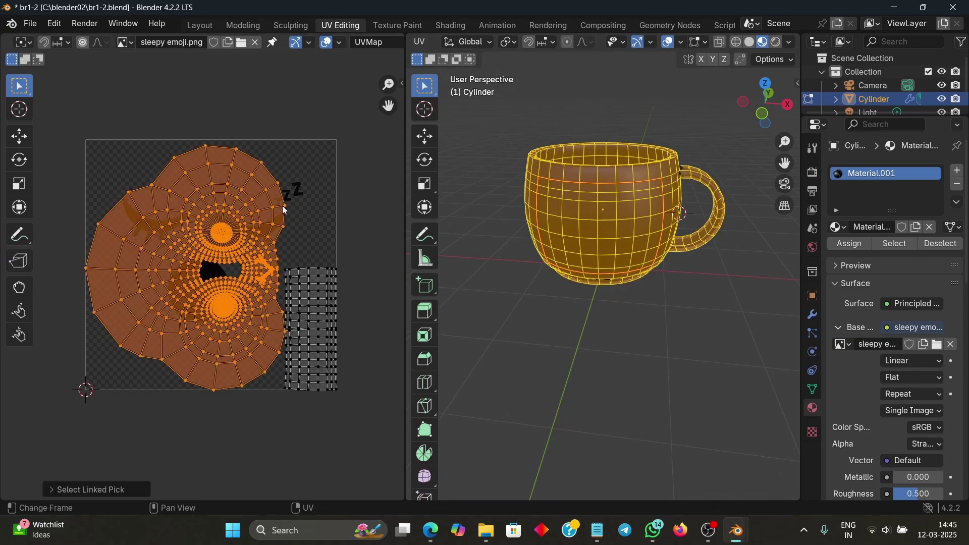
pyautogui.press('s')
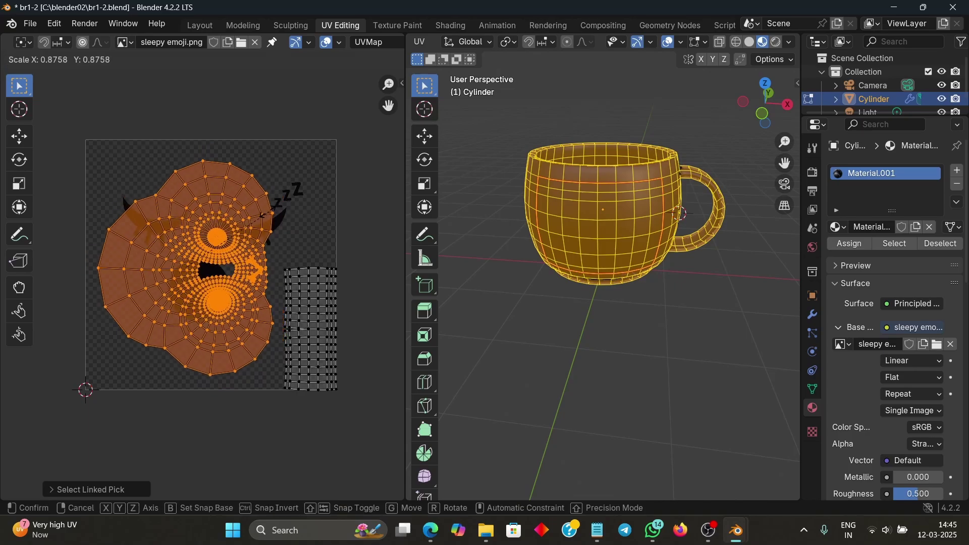
pyautogui.click(198, 260)
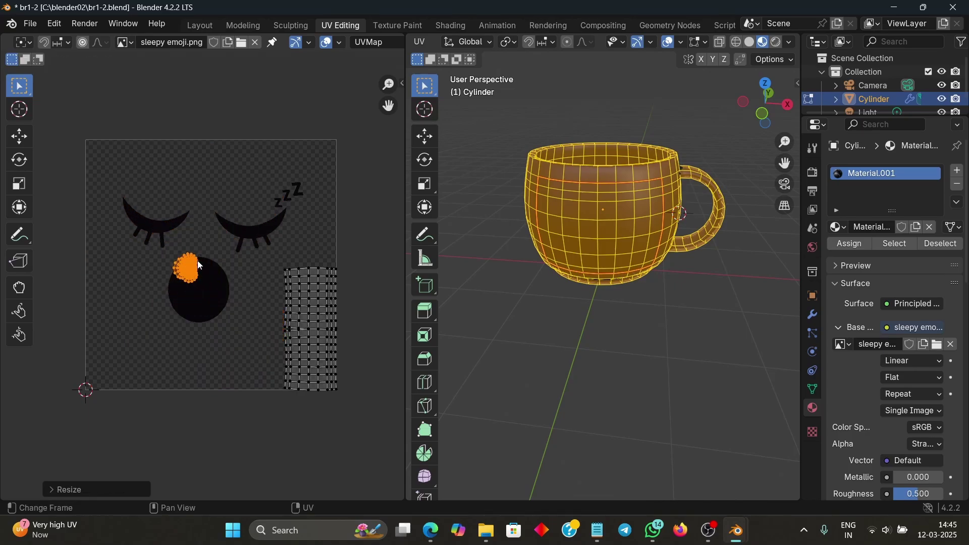
pyautogui.press('g')
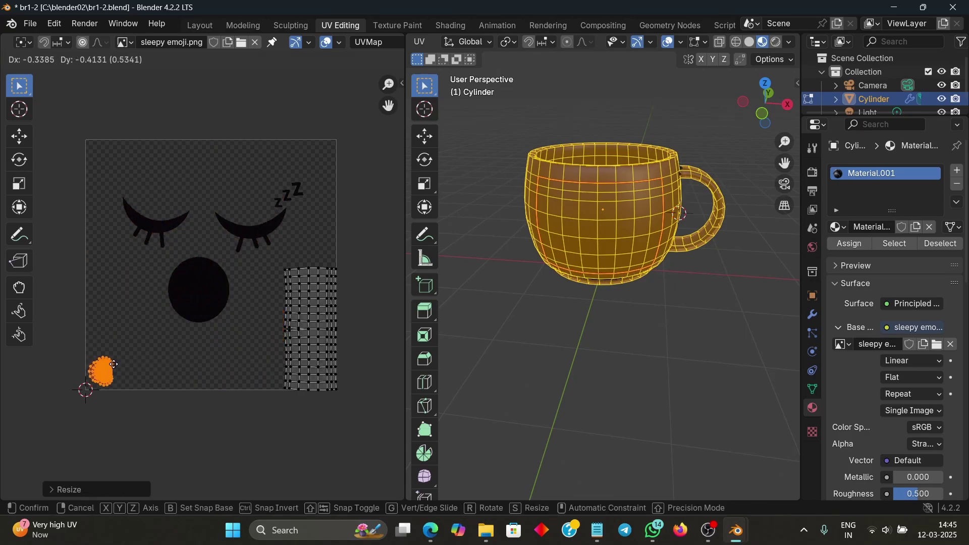
pyautogui.click(115, 369)
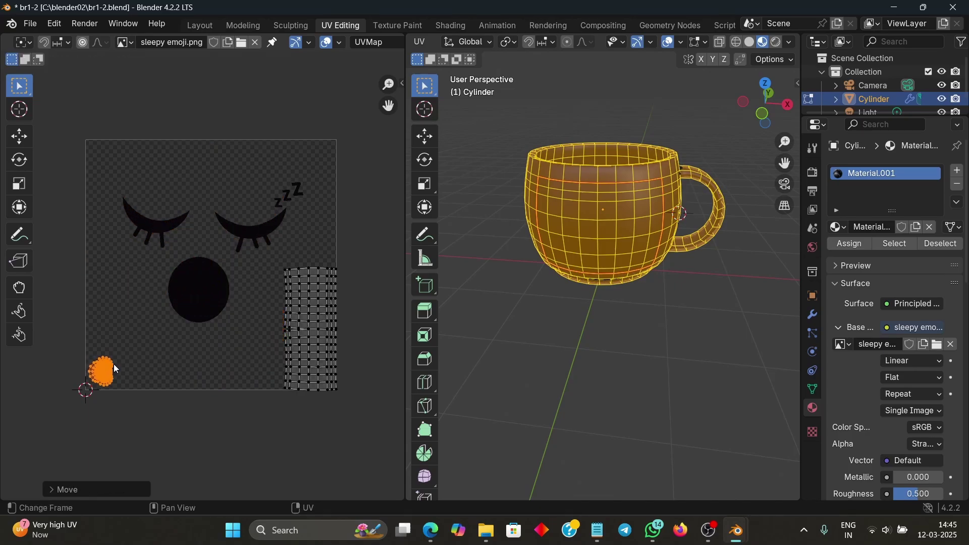
# Step: Select the upper small rectangular UV island and move it between the eyes of the face image
pyautogui.click(307, 268)
pyautogui.press('l')
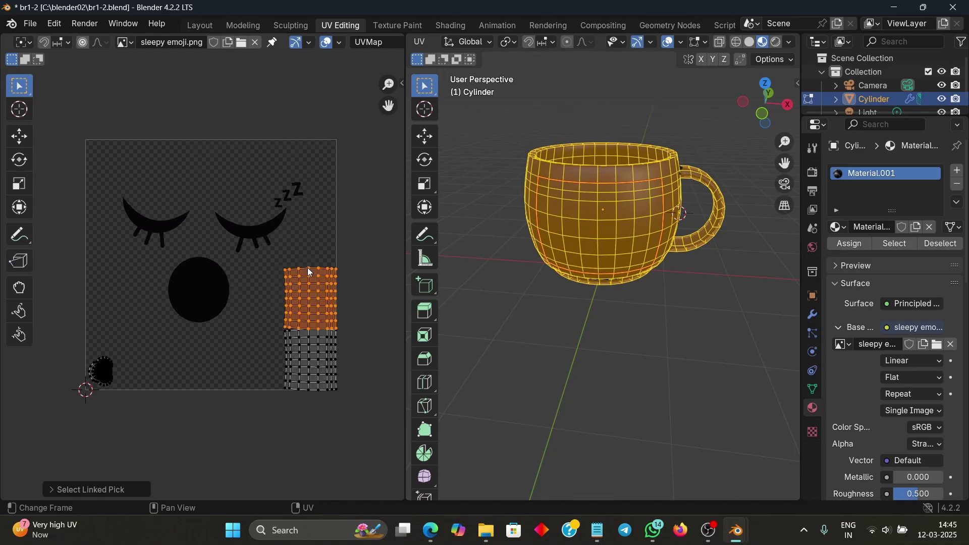
pyautogui.press('g')
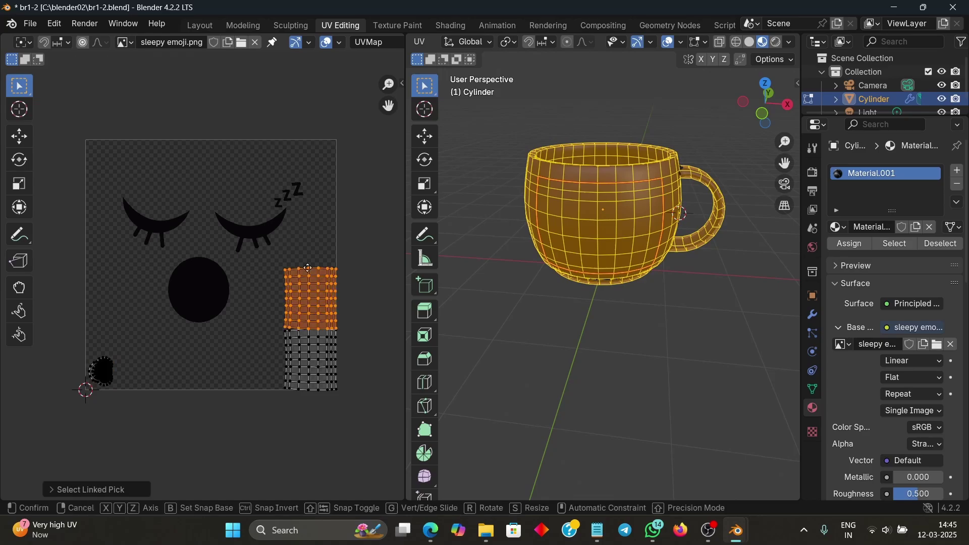
pyautogui.click(197, 195)
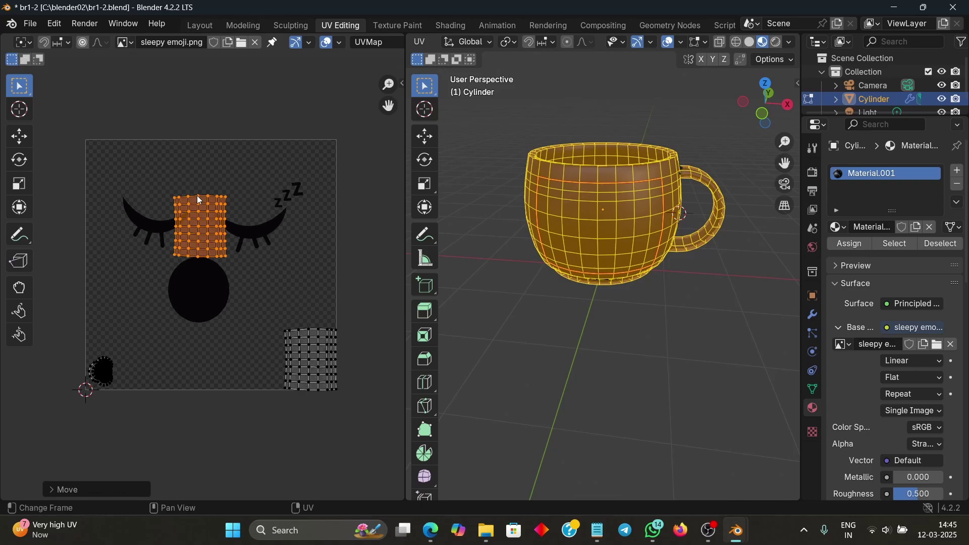
# Step: Enlarge the island to about four times its size, straighten it and centre it over the sleepy face
pyautogui.press('r')
pyautogui.click(210, 243)
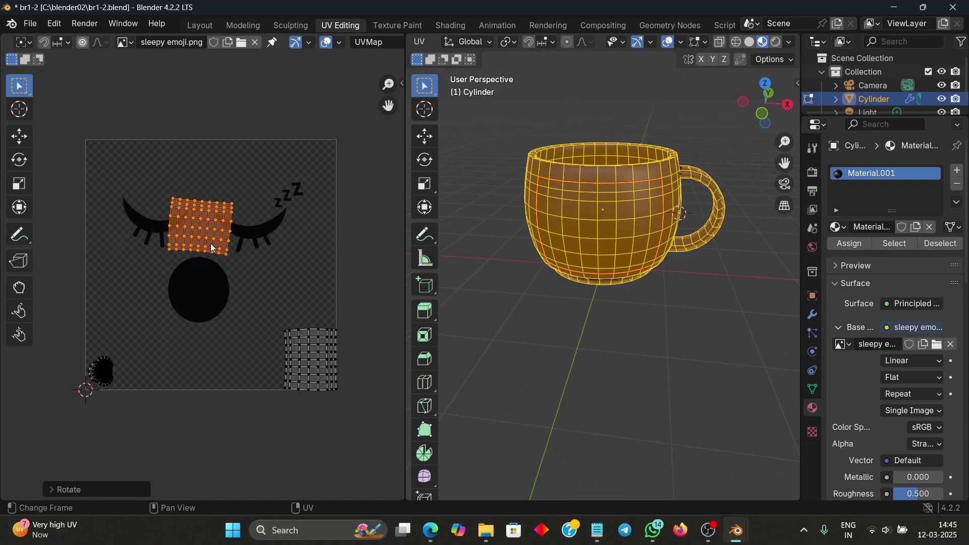
pyautogui.press('s')
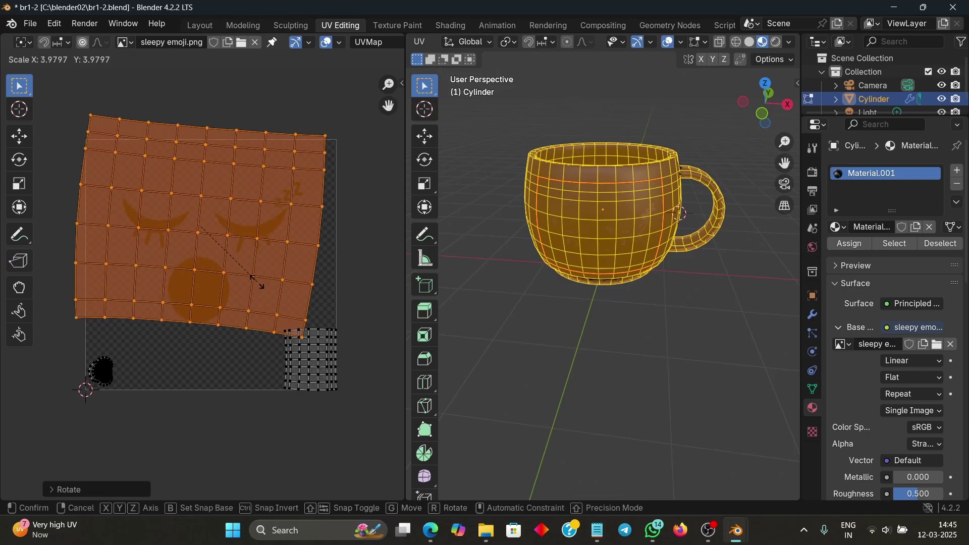
pyautogui.click(256, 282)
pyautogui.press('r')
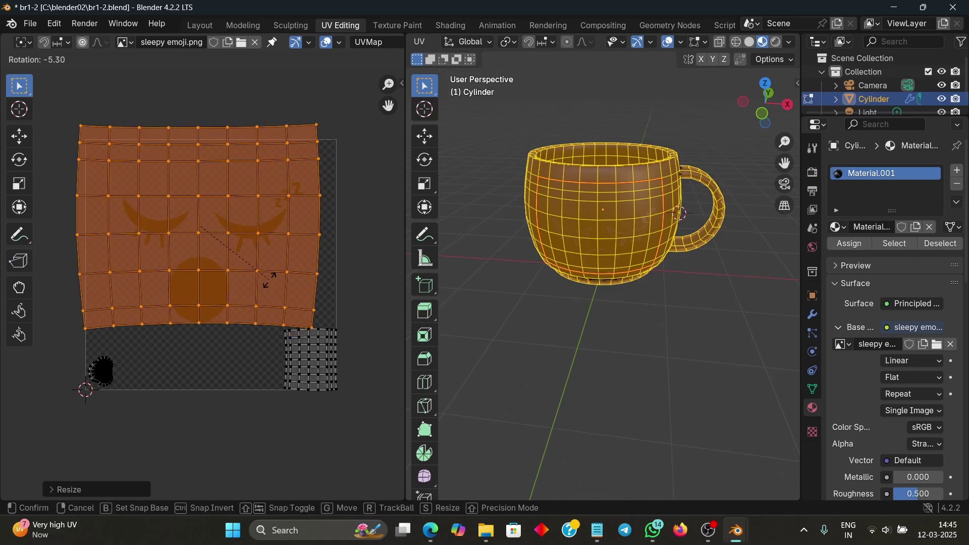
pyautogui.click(271, 285)
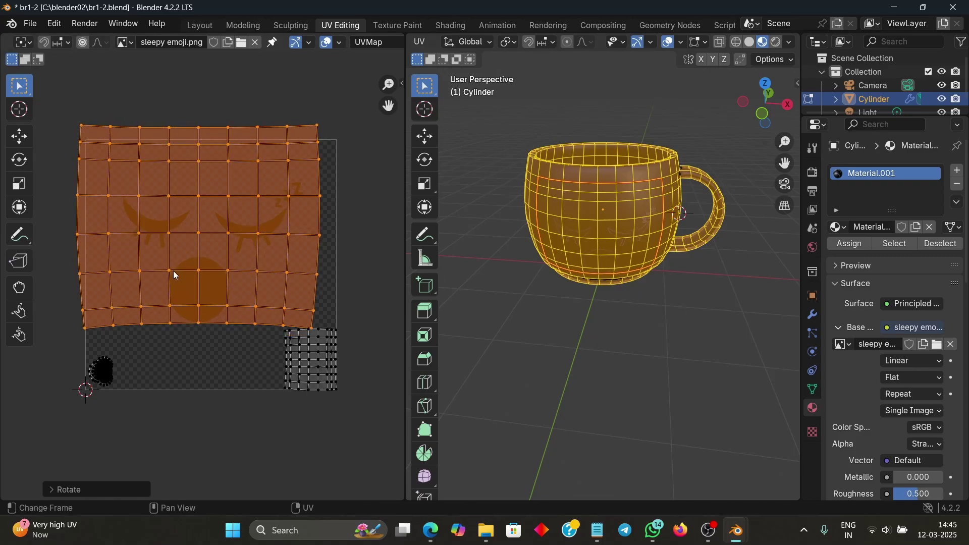
pyautogui.press('g')
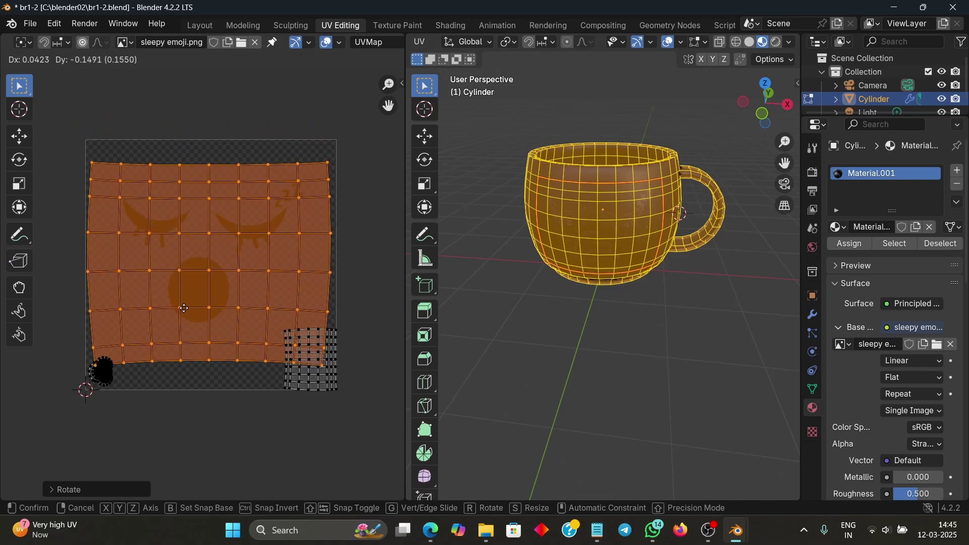
pyautogui.click(184, 309)
# Step: Check the face on the mug, rotate the enlarged UV island by about 4 degrees, and adjust its position and size
pyautogui.moveTo(595, 282); pyautogui.dragTo(630, 278, button='middle')
pyautogui.click(651, 309)
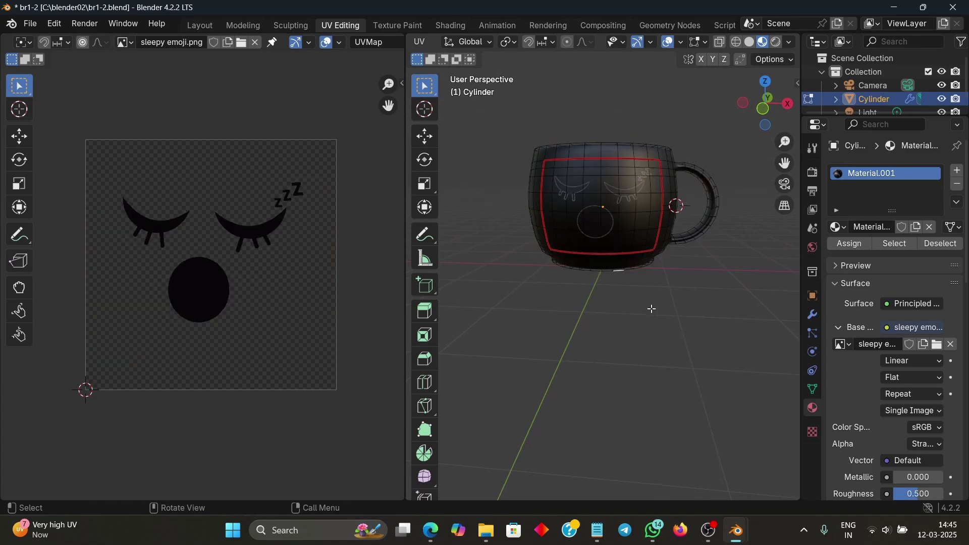
pyautogui.moveTo(652, 308); pyautogui.dragTo(656, 306, button='middle')
pyautogui.press('a')
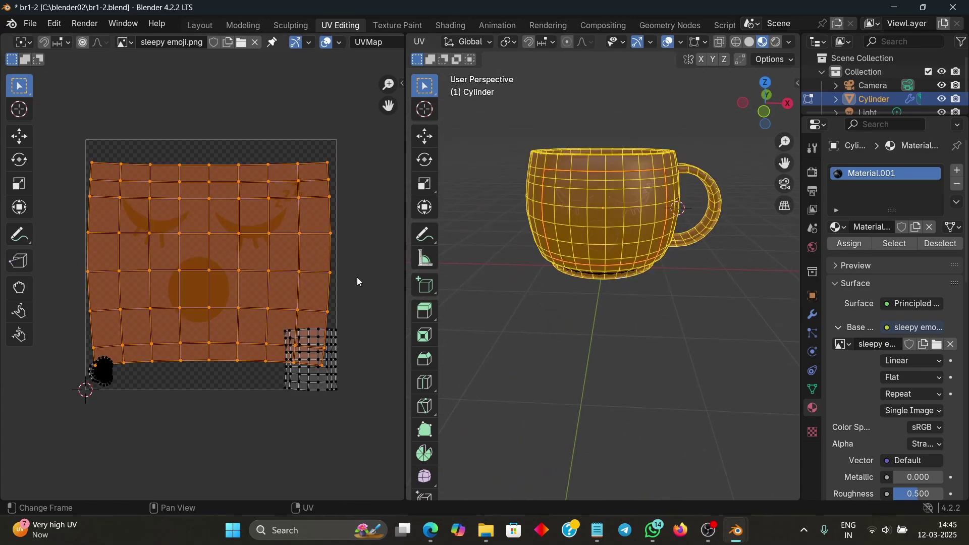
pyautogui.press('r')
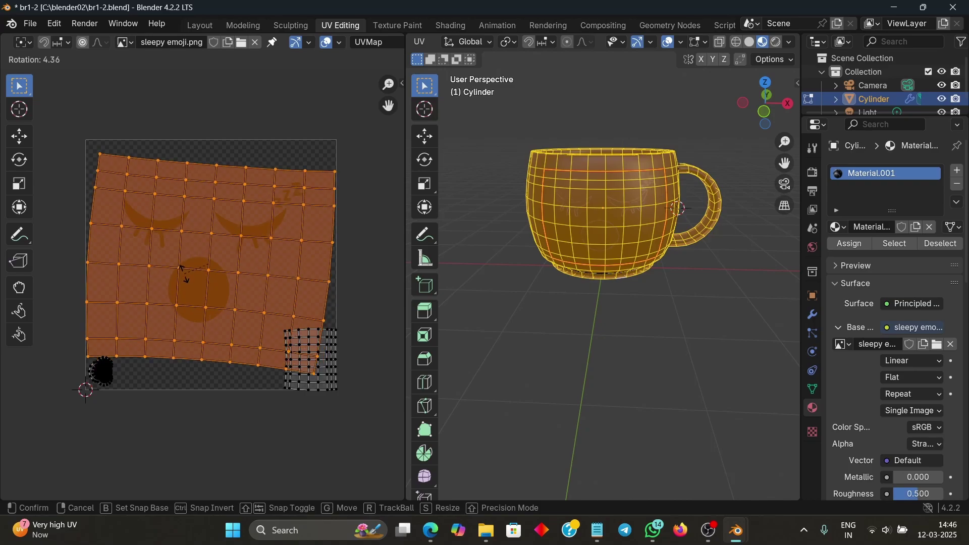
pyautogui.click(186, 277)
pyautogui.press('g')
pyautogui.click(186, 284)
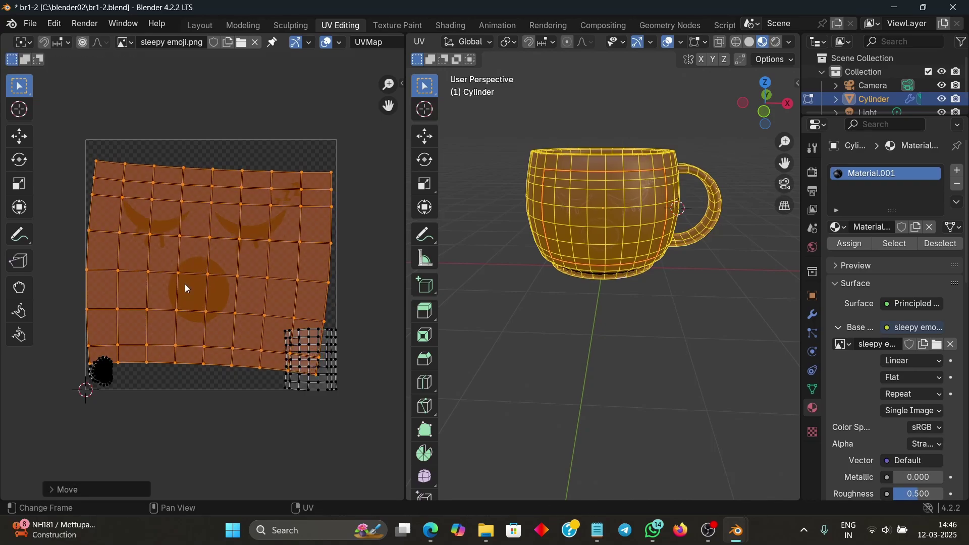
pyautogui.press('s')
pyautogui.click(334, 367)
# Step: Select the remaining small rectangular UV island and move it to the middle of the face image
pyautogui.click(332, 362)
pyautogui.press('l')
pyautogui.press('g')
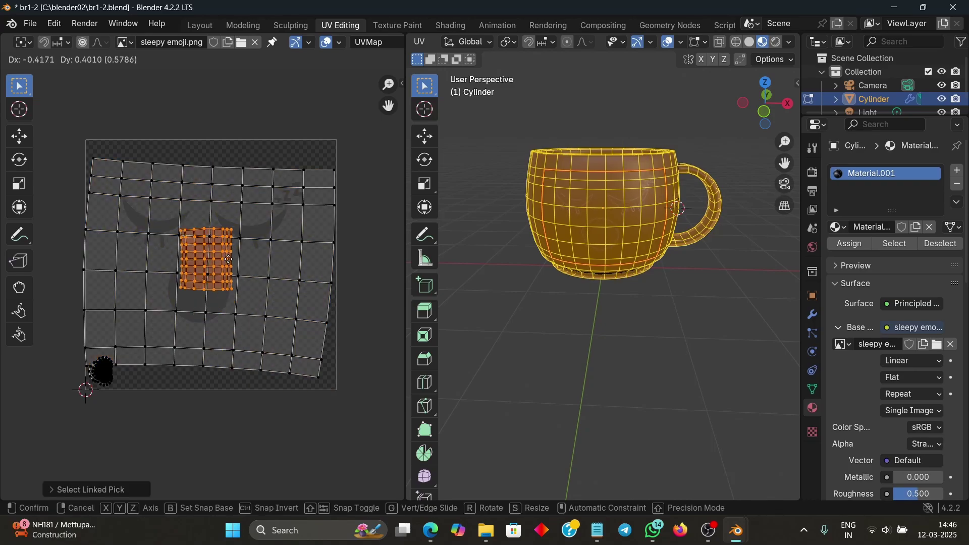
pyautogui.click(228, 258)
# Step: View the mug's other side, rotate the second rectangular UV island and enlarge it to cover the face
pyautogui.moveTo(777, 228); pyautogui.dragTo(631, 226, button='middle')
pyautogui.press('r')
pyautogui.click(241, 207)
pyautogui.press('s')
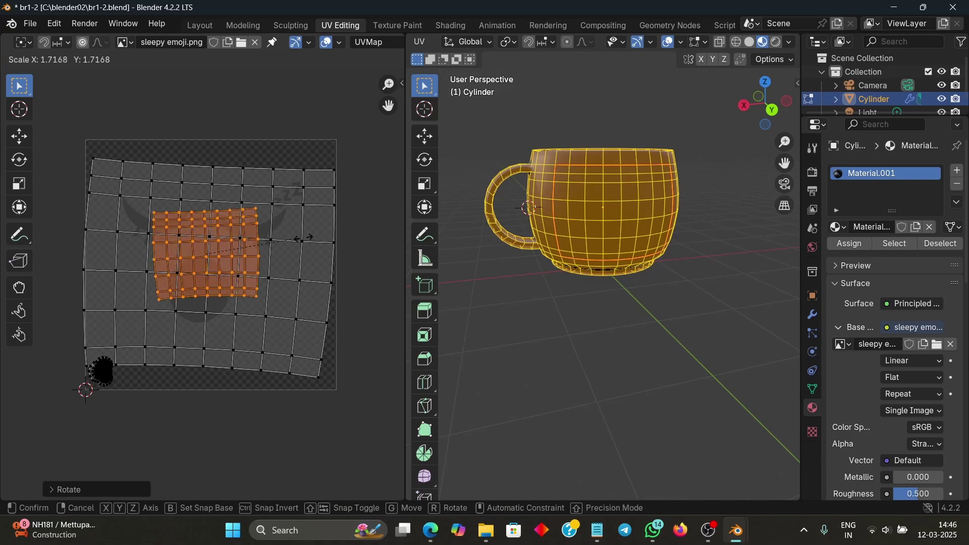
pyautogui.click(23, 254)
# Step: Fine-tune the second island's rotation, size and position to match the first, and check the face on the mug
pyautogui.press('r')
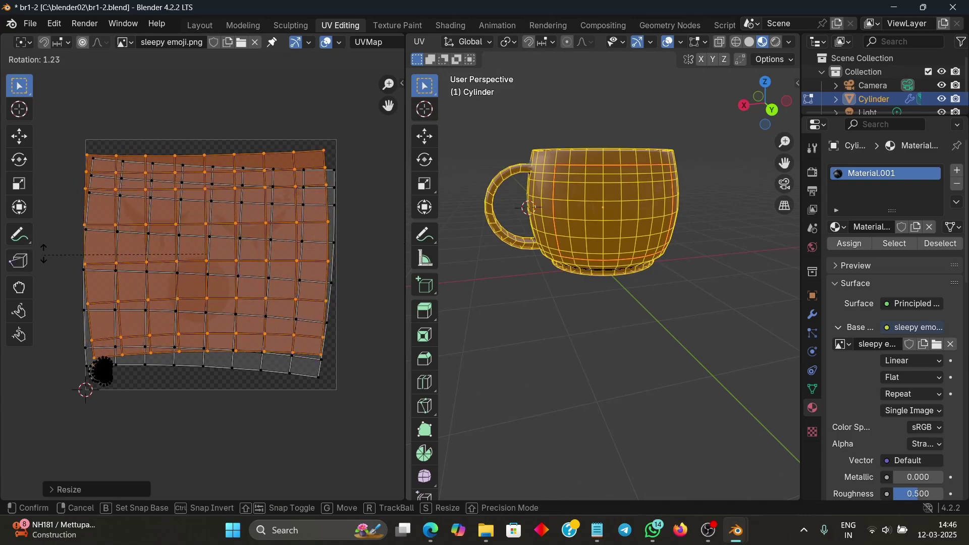
pyautogui.click(48, 253)
pyautogui.press('s')
pyautogui.click(185, 323)
pyautogui.press('g')
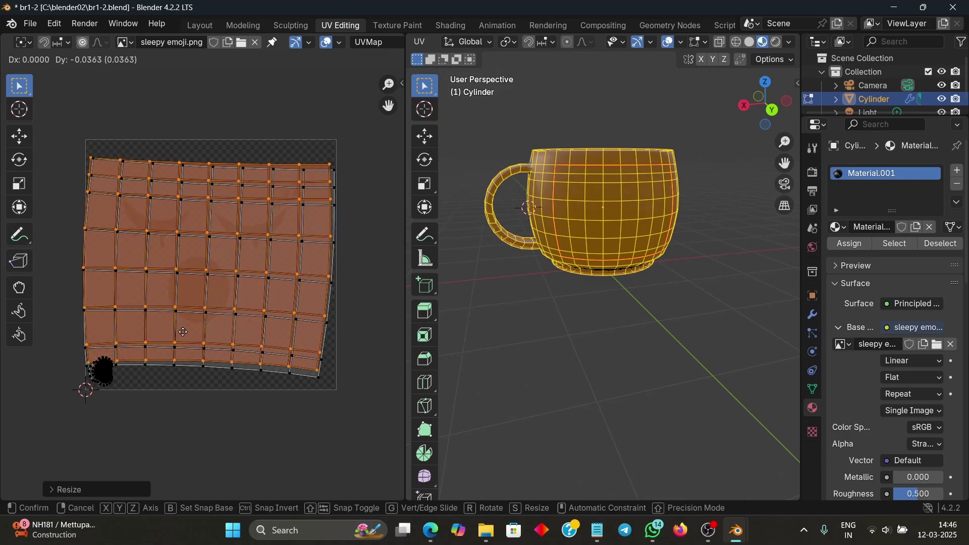
pyautogui.click(185, 332)
pyautogui.moveTo(665, 323); pyautogui.dragTo(454, 321, button='middle')
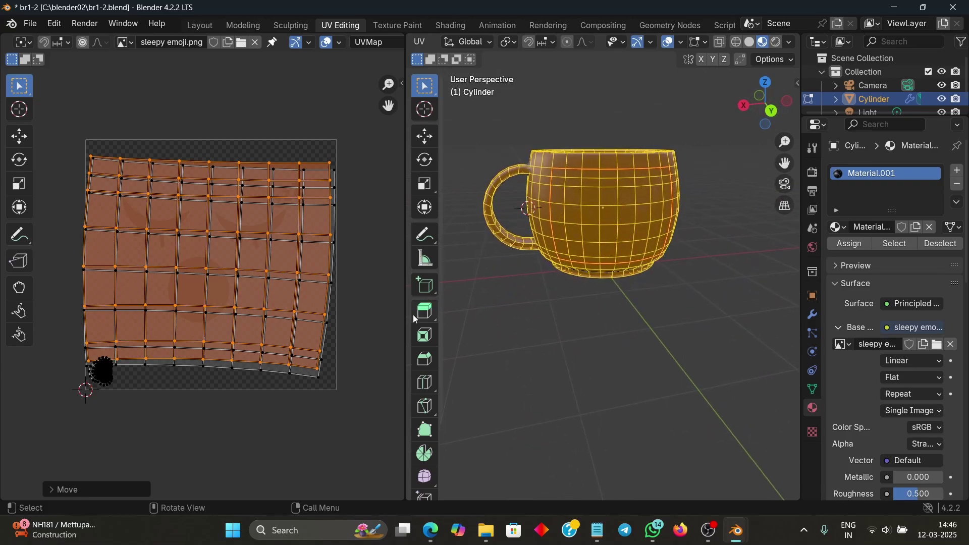
pyautogui.press('g')
pyautogui.click(252, 289)
pyautogui.click(685, 296)
pyautogui.moveTo(705, 296); pyautogui.dragTo(685, 296, button='middle')
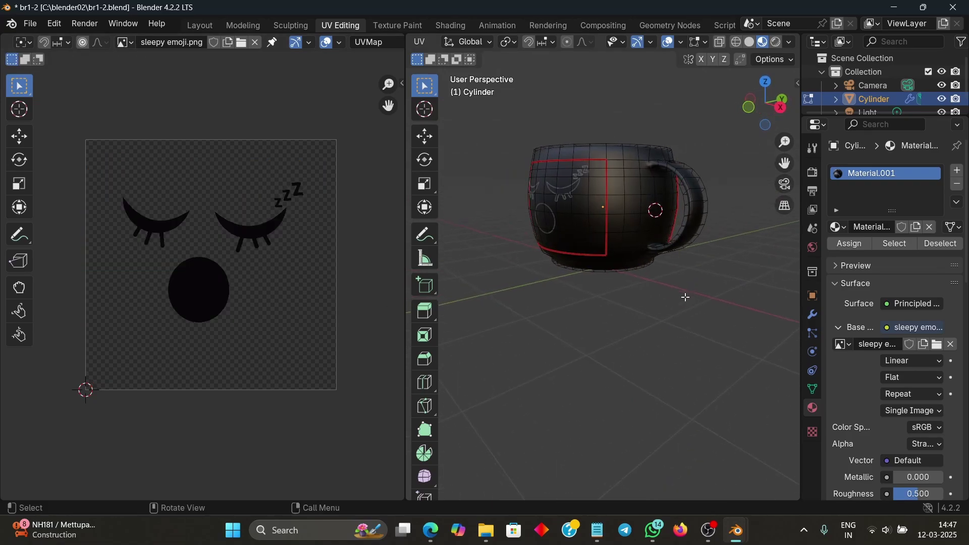
# Step: Make the window fullscreen and display the mug in the Layout workspace with Material Preview shading
pyautogui.click(123, 24)
pyautogui.click(232, 69)
pyautogui.click(208, 15)
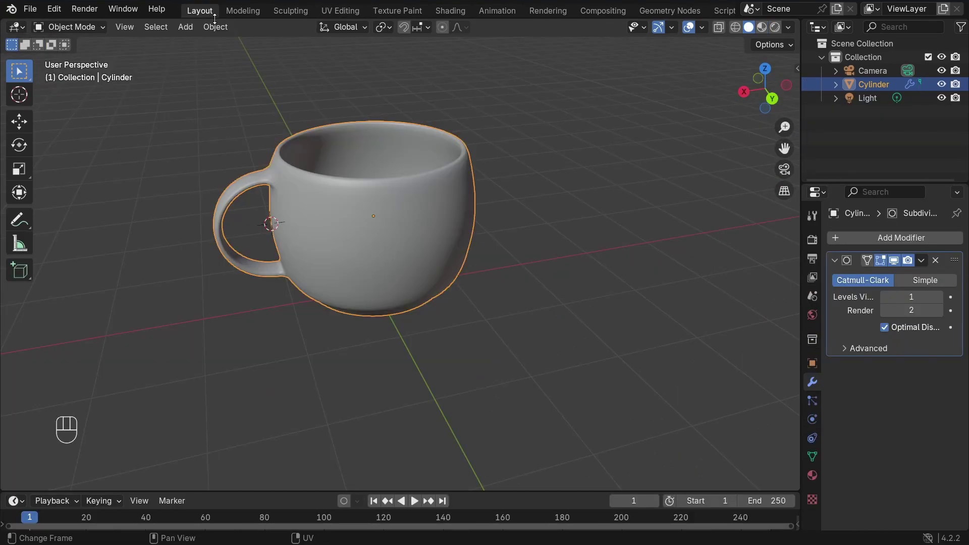
pyautogui.click(761, 31)
pyautogui.moveTo(470, 278); pyautogui.dragTo(465, 280, button='middle')
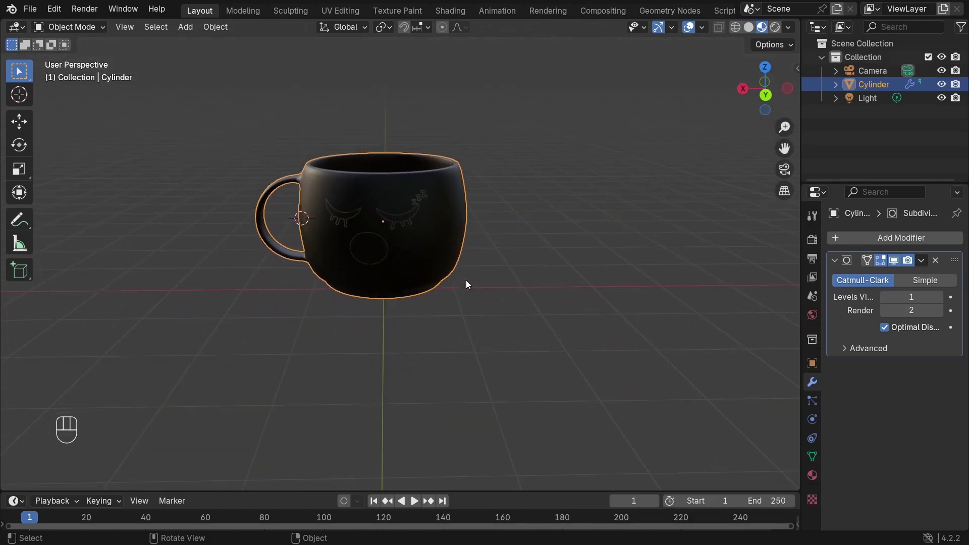
# Step: Switch to the Shading workspace and enlarge the shader editor showing the mug's material nodes
pyautogui.click(449, 11)
pyautogui.moveTo(417, 276); pyautogui.dragTo(425, 149)
pyautogui.scroll(3, 478, 122)
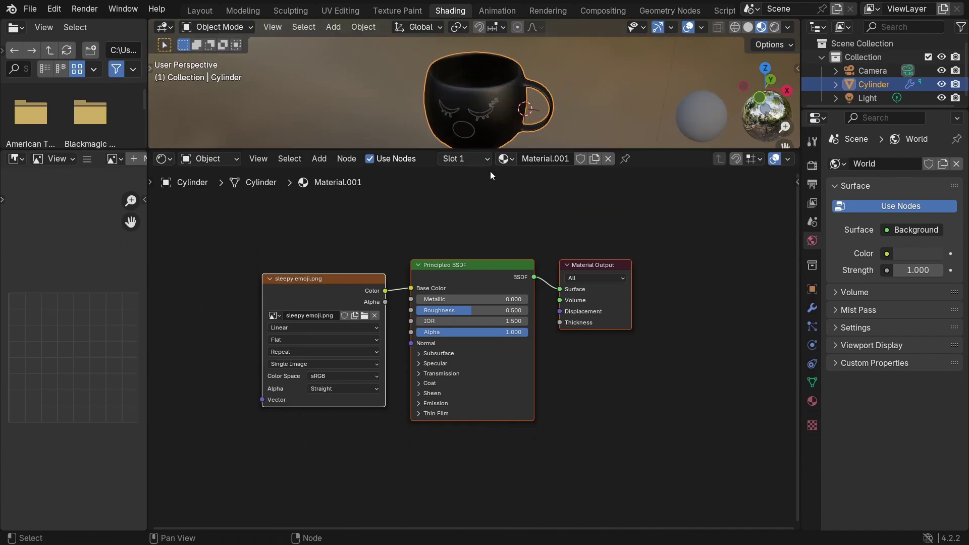
# Step: Spread out the Material Output, Principled BSDF and sleepy emoji.png nodes, leaving a wide gap after the image texture
pyautogui.click(567, 266)
pyautogui.click(567, 266)
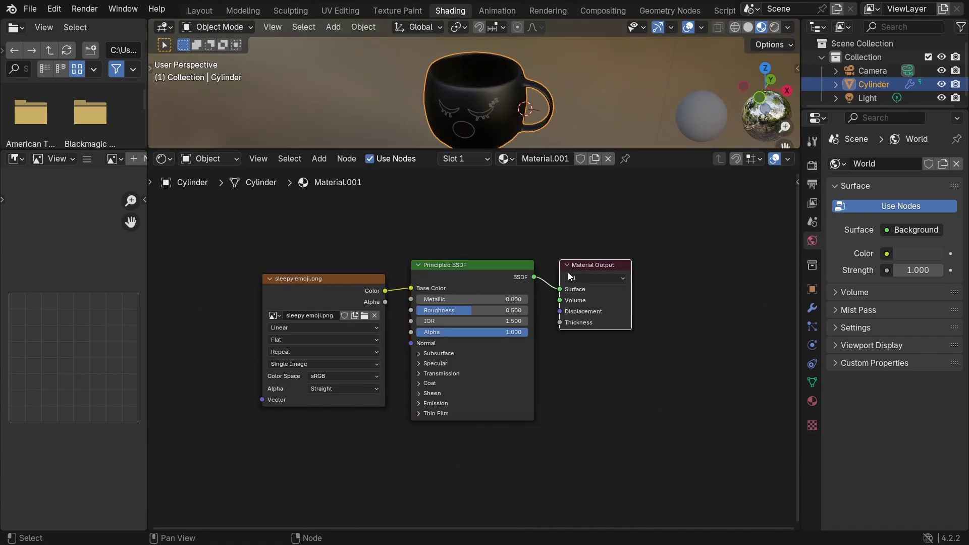
pyautogui.moveTo(504, 263); pyautogui.dragTo(521, 308)
pyautogui.moveTo(575, 262); pyautogui.dragTo(658, 288)
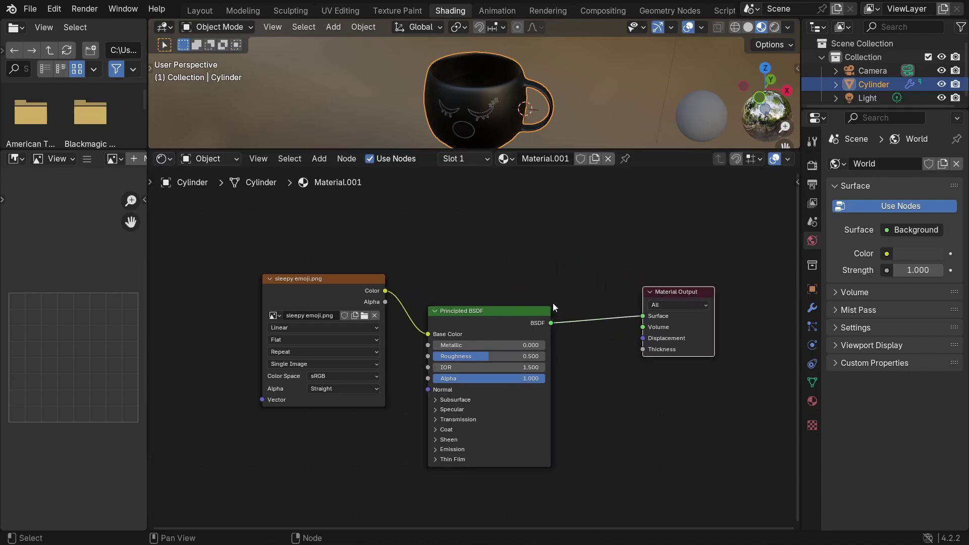
pyautogui.moveTo(550, 310); pyautogui.dragTo(626, 308)
pyautogui.moveTo(350, 285); pyautogui.dragTo(332, 321)
pyautogui.click(366, 278)
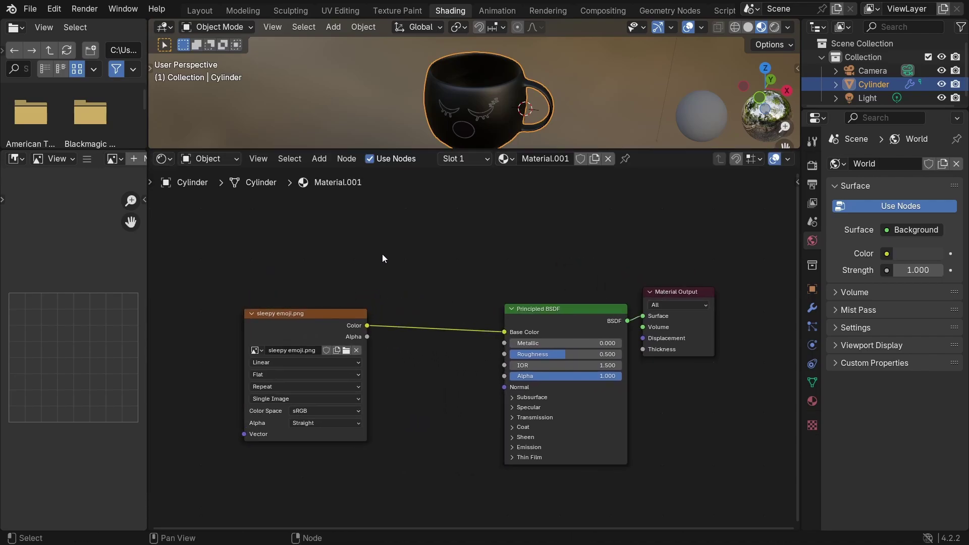
# Step: Add an RGB input node and place it just above the sleepy emoji.png image texture node
pyautogui.hotkey('shift', 'a')
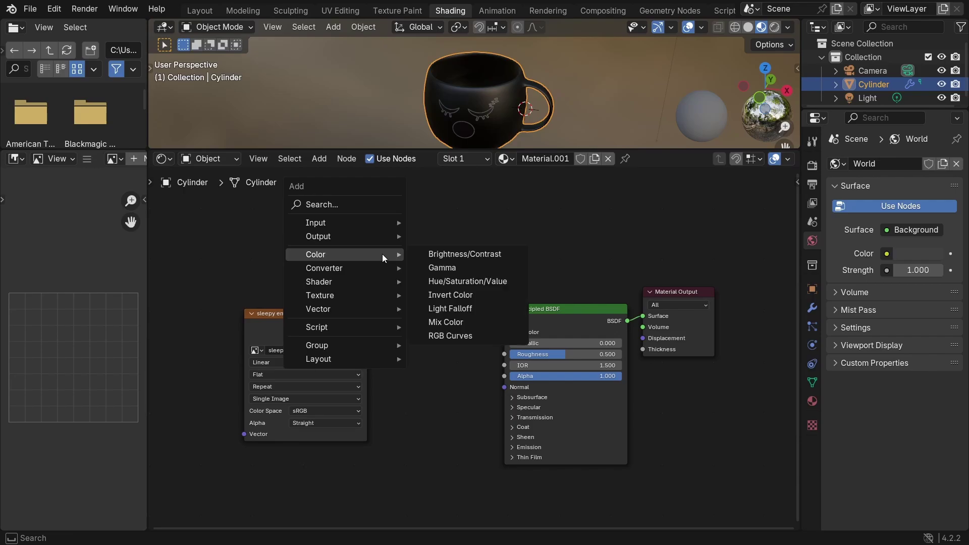
pyautogui.moveTo(386, 225)
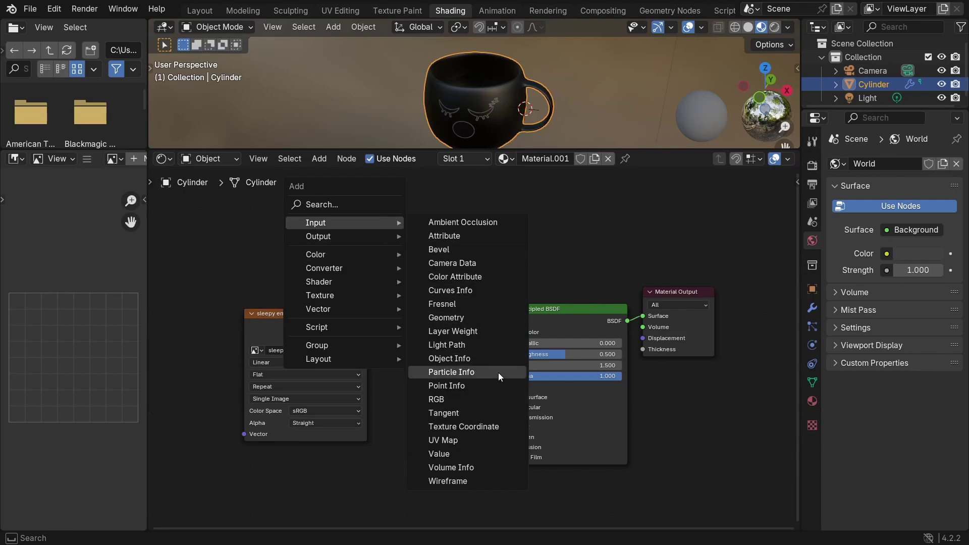
pyautogui.click(497, 398)
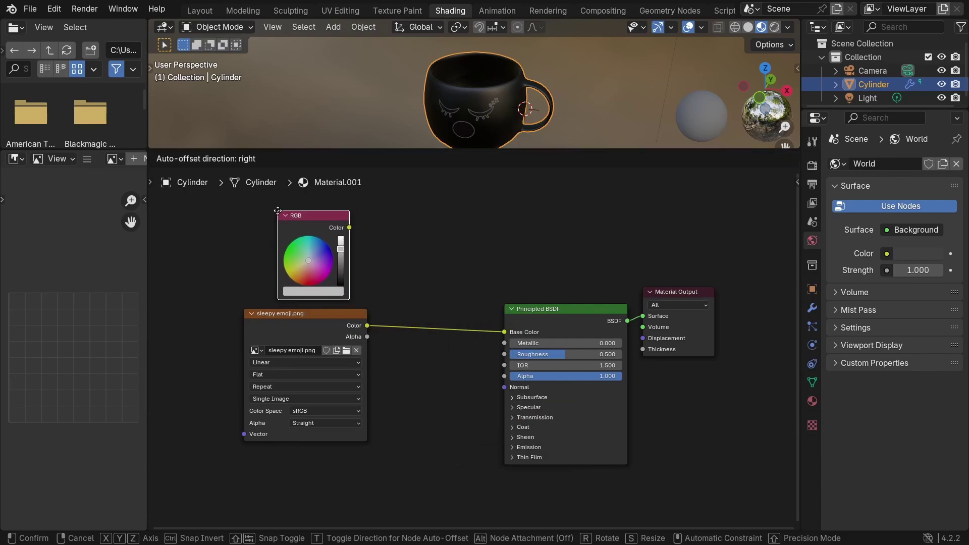
pyautogui.click(450, 243)
# Step: Insert a Mix Color node on the link between the image texture and the Principled BSDF, and tidy the spacing between them
pyautogui.hotkey('shift', 'a')
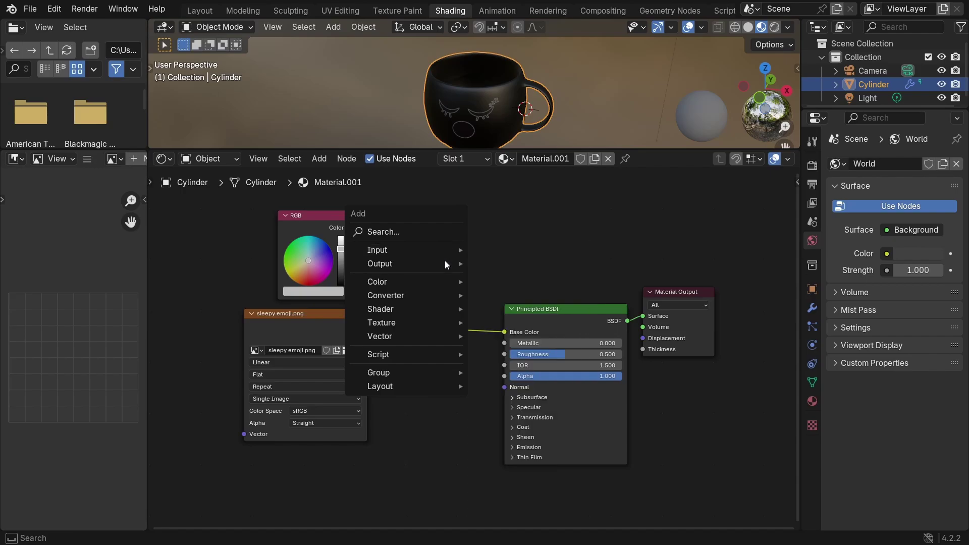
pyautogui.moveTo(445, 286)
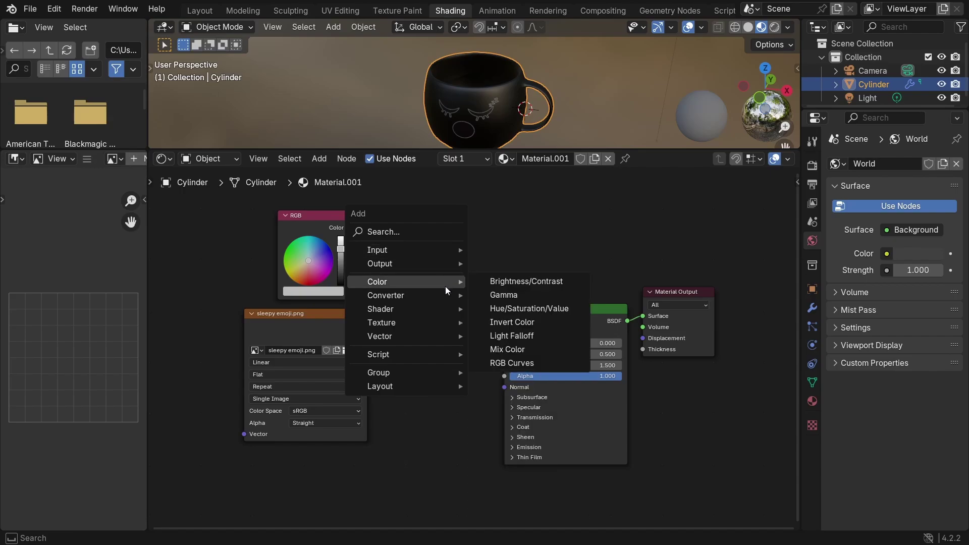
pyautogui.click(539, 347)
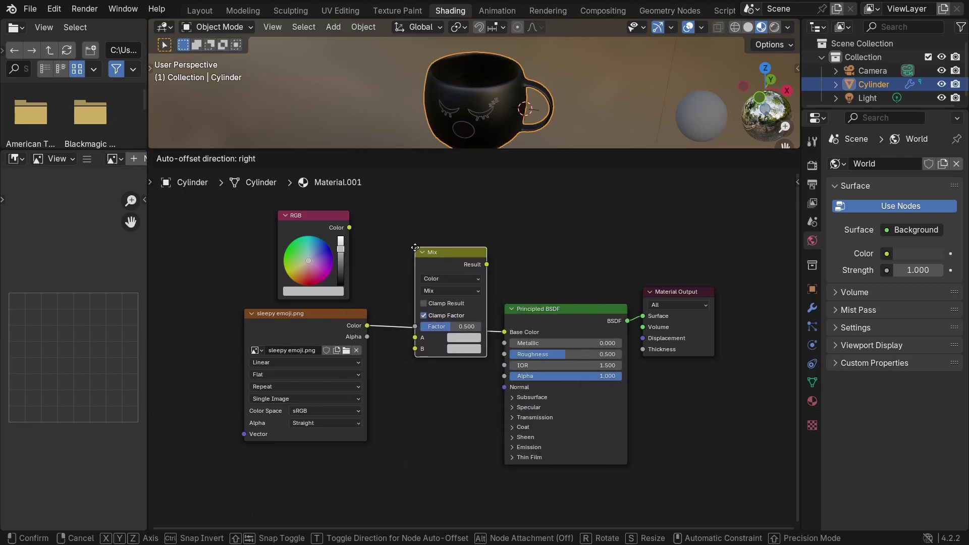
pyautogui.click(413, 247)
pyautogui.moveTo(442, 252); pyautogui.dragTo(441, 257)
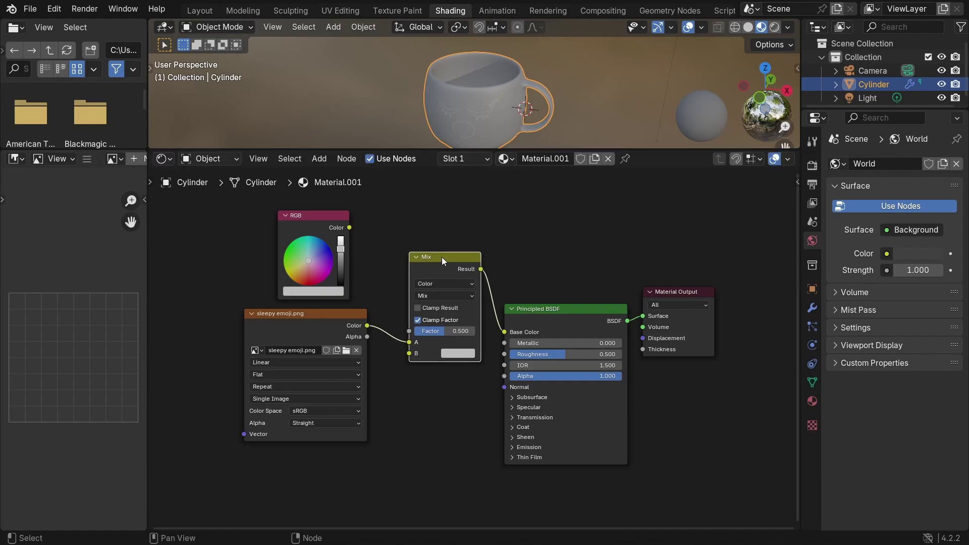
pyautogui.moveTo(568, 305); pyautogui.dragTo(571, 298)
# Step: Connect the RGB node's Color to the Mix node's B input and set the RGB color to bright yellow
pyautogui.click(358, 286)
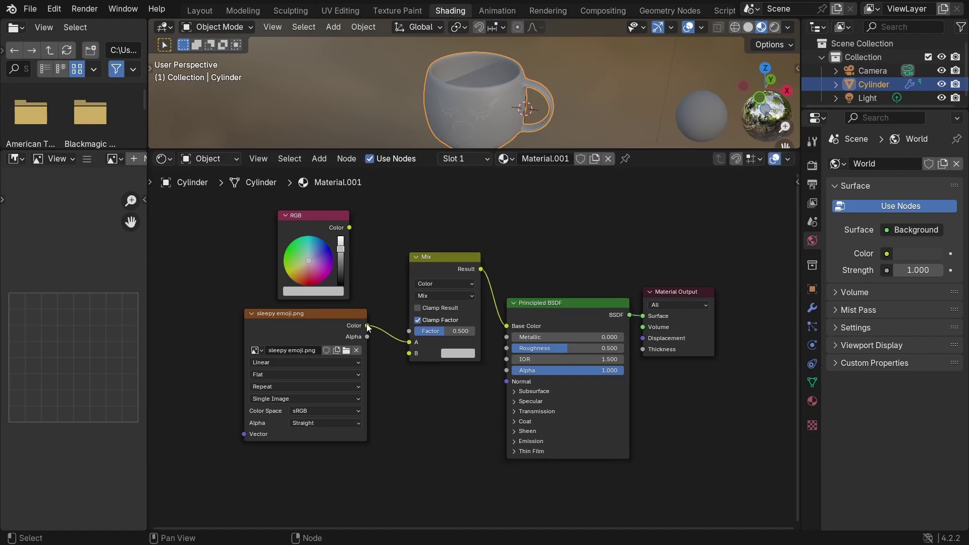
pyautogui.moveTo(349, 228); pyautogui.dragTo(409, 354)
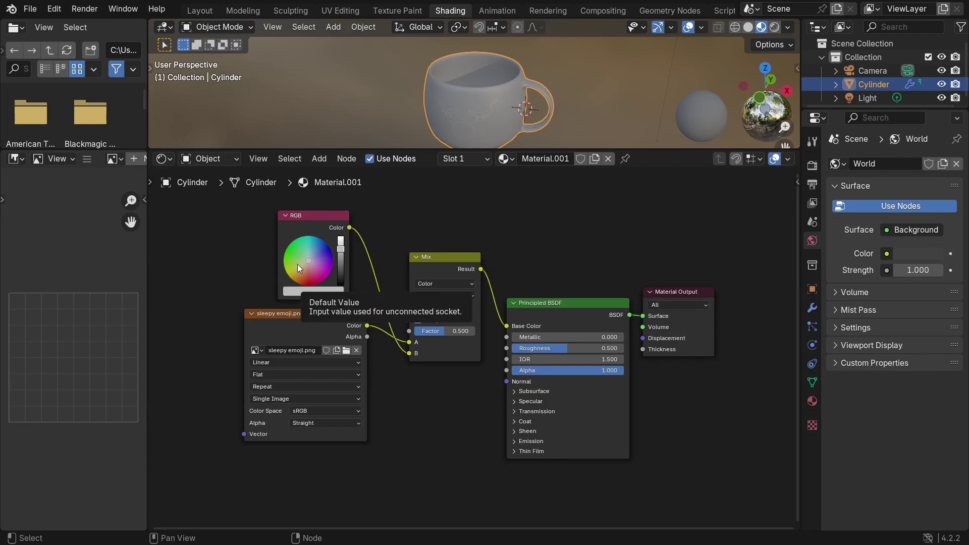
pyautogui.moveTo(308, 259); pyautogui.dragTo(294, 269)
pyautogui.moveTo(341, 249); pyautogui.dragTo(341, 241)
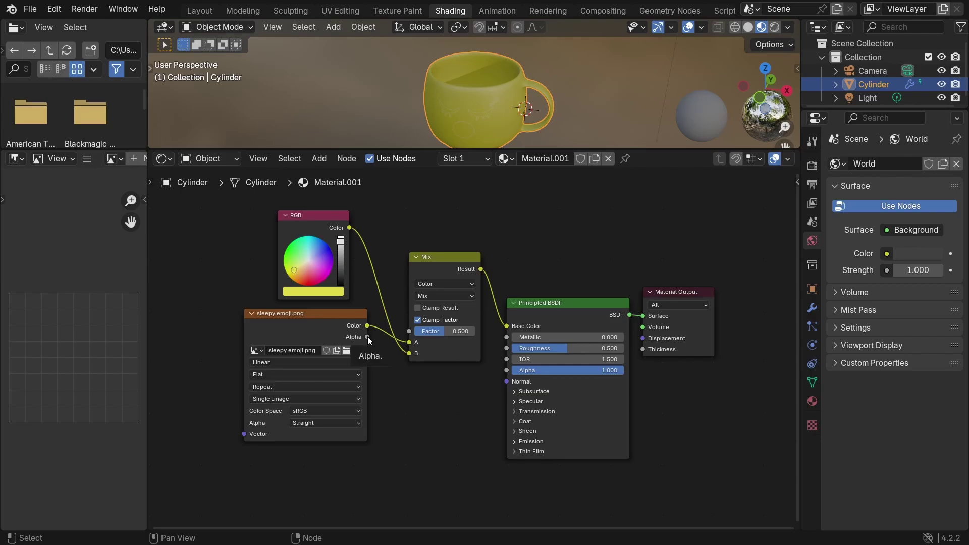
# Step: Connect the image texture's Alpha output to the Mix node's Factor input and check the face on the mug
pyautogui.moveTo(367, 336); pyautogui.dragTo(400, 333)
pyautogui.moveTo(408, 329); pyautogui.dragTo(409, 331)
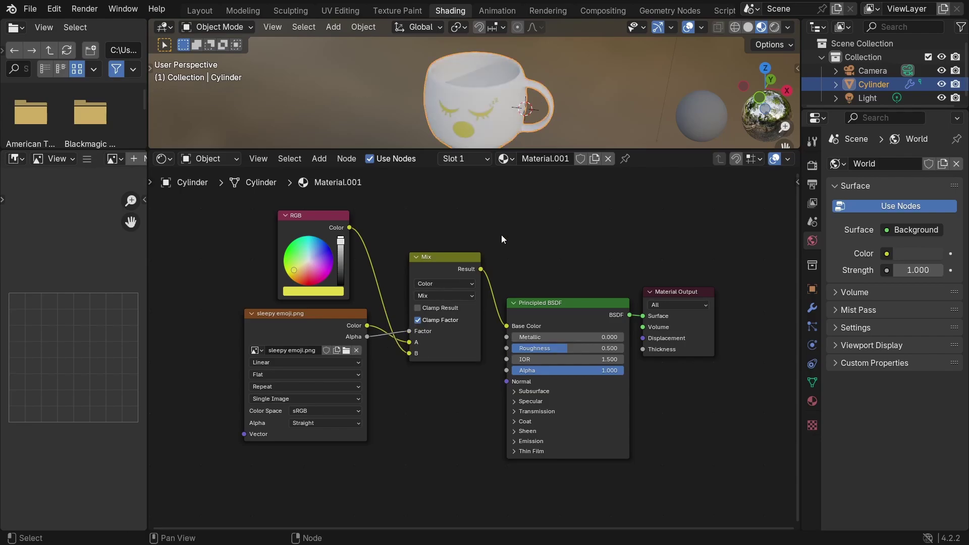
pyautogui.moveTo(515, 96); pyautogui.dragTo(529, 85, button='middle')
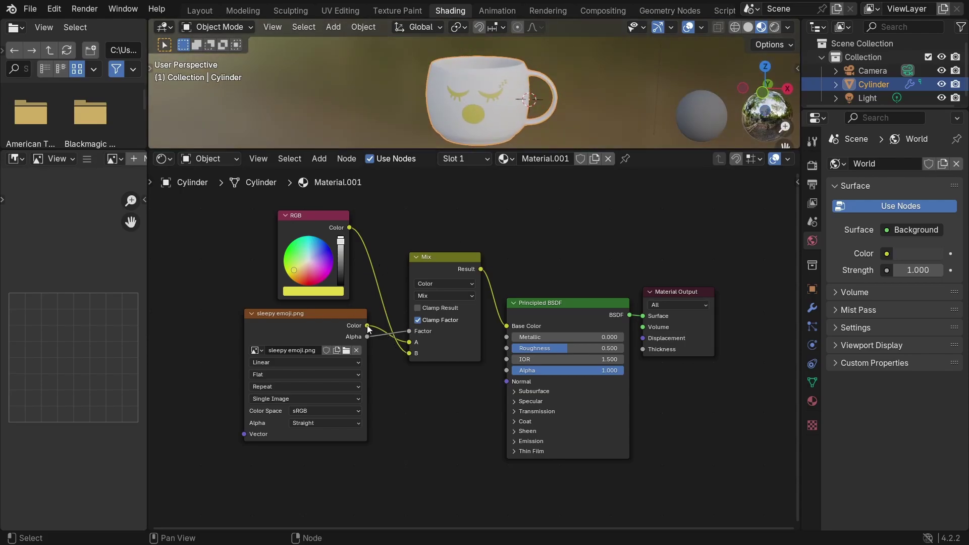
# Step: Swap the Mix node's color inputs so the RGB color feeds A and the image texture's Color feeds B
pyautogui.moveTo(367, 325); pyautogui.dragTo(409, 354)
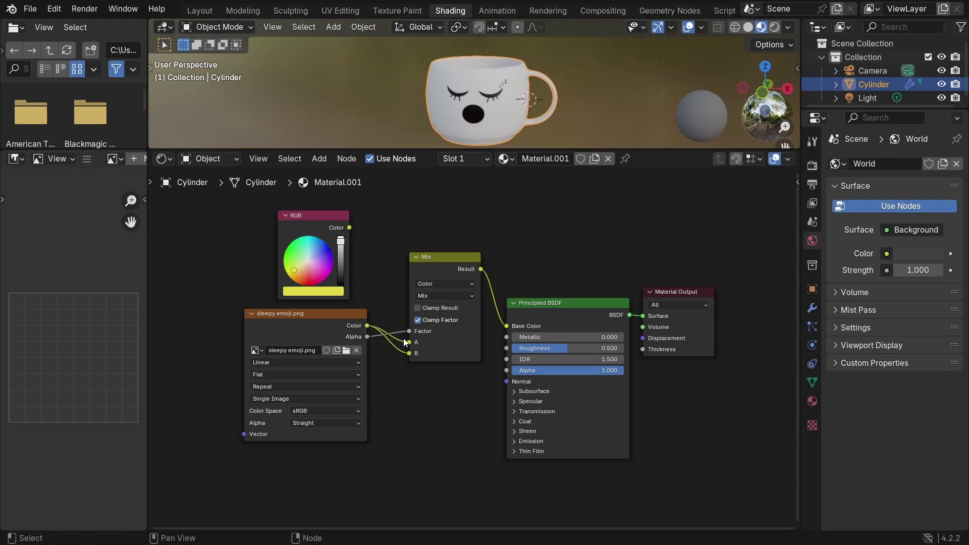
pyautogui.moveTo(407, 342); pyautogui.dragTo(381, 325)
pyautogui.moveTo(349, 227); pyautogui.dragTo(419, 347)
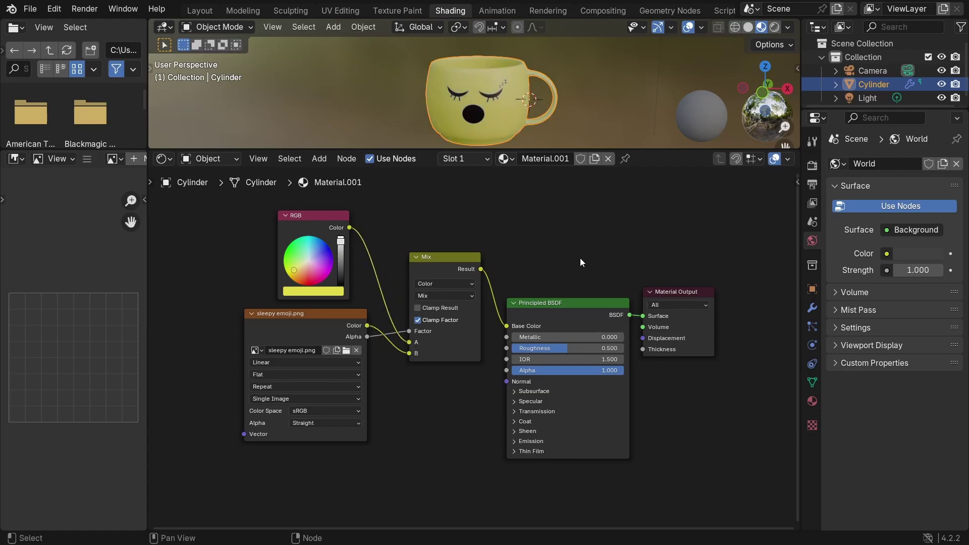
# Step: Enlarge the 3D viewport and give the mug a glossy finish with Principled BSDF Roughness 0.052 and Metallic 0.039
pyautogui.moveTo(661, 149); pyautogui.dragTo(655, 275)
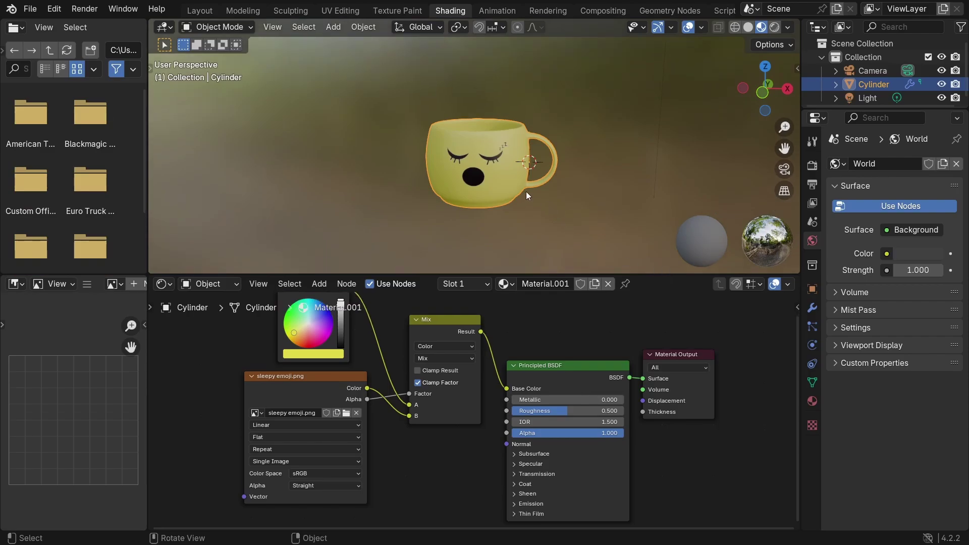
pyautogui.moveTo(522, 189); pyautogui.dragTo(522, 189, button='middle')
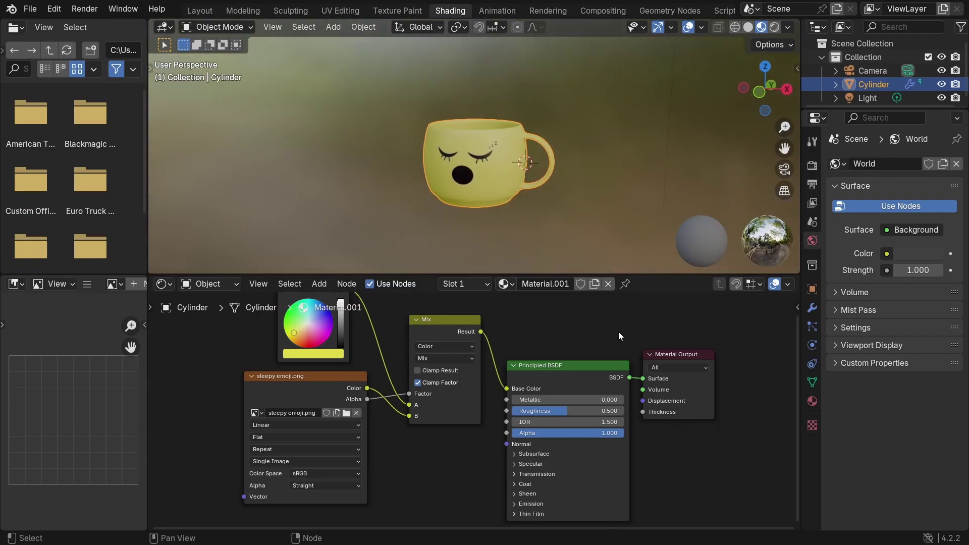
pyautogui.moveTo(565, 400)
pyautogui.mouseDown()
pyautogui.moveTo(647, 400)
pyautogui.moveTo(555, 399)
pyautogui.mouseUp()
pyautogui.moveTo(550, 410); pyautogui.dragTo(518, 411)
pyautogui.moveTo(499, 174); pyautogui.dragTo(509, 176, button='middle')
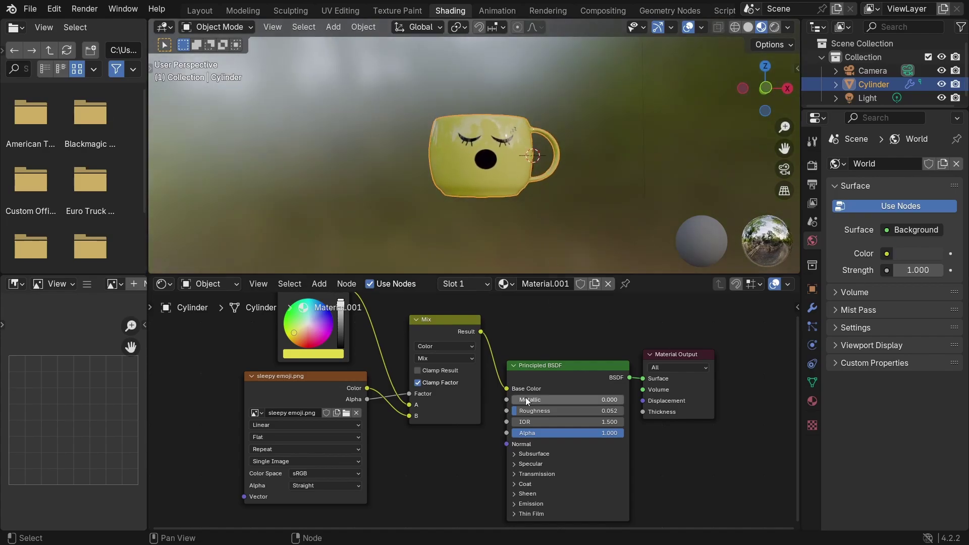
pyautogui.moveTo(525, 400); pyautogui.dragTo(531, 399)
pyautogui.moveTo(526, 181); pyautogui.dragTo(516, 169, button='middle')
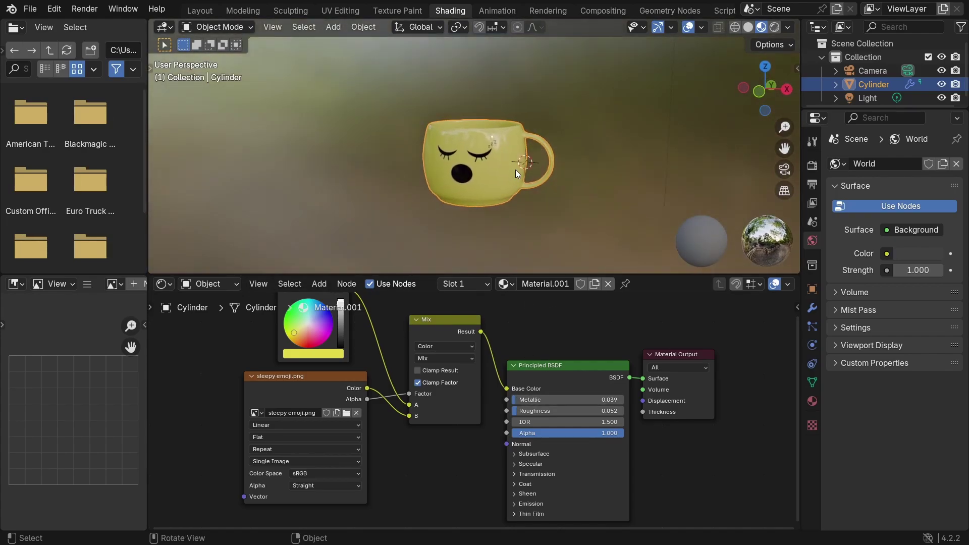
# Step: Fine-tune the yellow in the RGB node, inspect the mug and return to the Layout workspace
pyautogui.moveTo(376, 359); pyautogui.dragTo(380, 389, button='middle')
pyautogui.scroll(2, 350, 347)
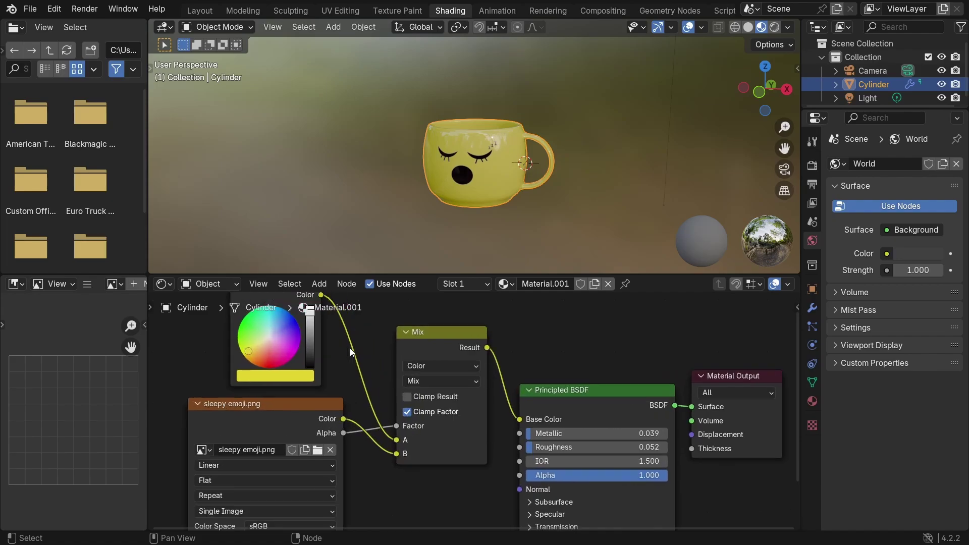
pyautogui.moveTo(283, 358); pyautogui.dragTo(309, 344)
pyautogui.moveTo(460, 184); pyautogui.dragTo(347, 105, button='middle')
pyautogui.click(199, 11)
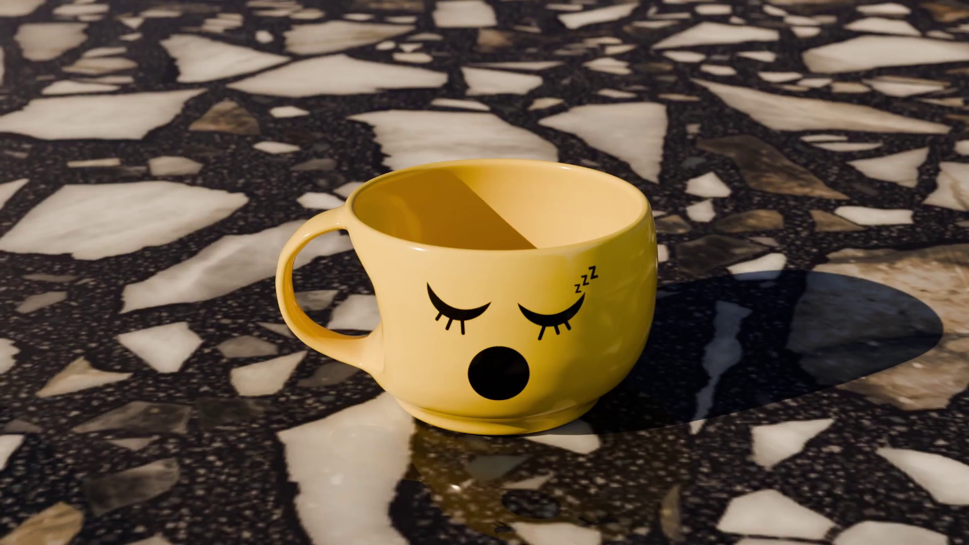